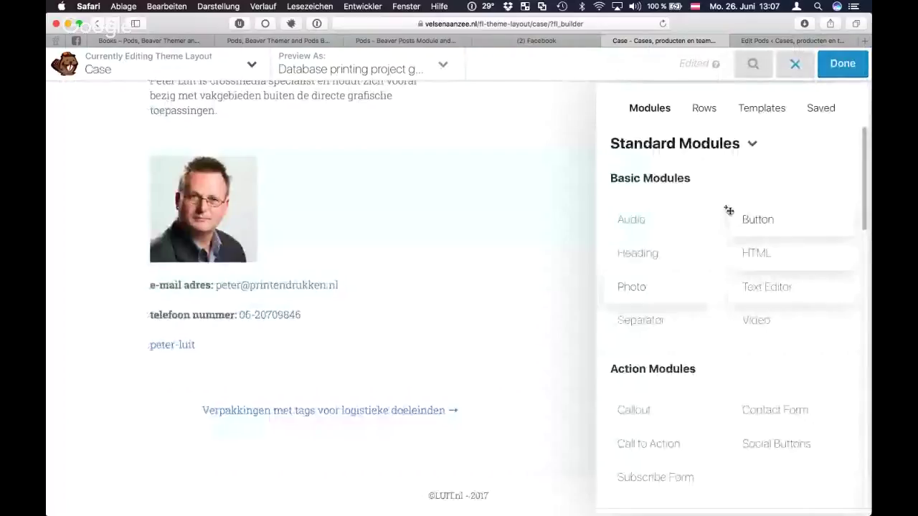
Step: Add a Pods - List Items widget to the case layout and set its pod to Teamleden (teamlid)
{"action": "scroll", "coordinate": [730, 230], "scroll_direction": "down", "scroll_amount": 3}
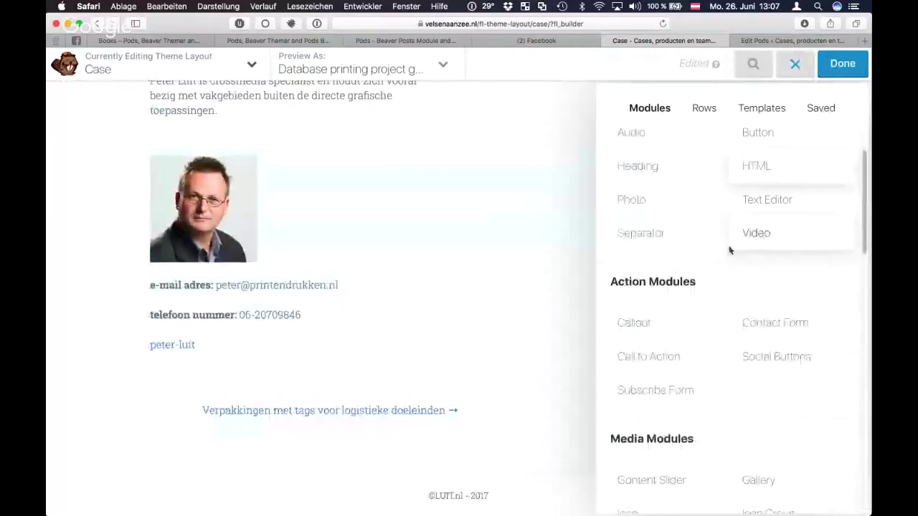
{"action": "scroll", "coordinate": [730, 249], "scroll_direction": "down", "scroll_amount": 10}
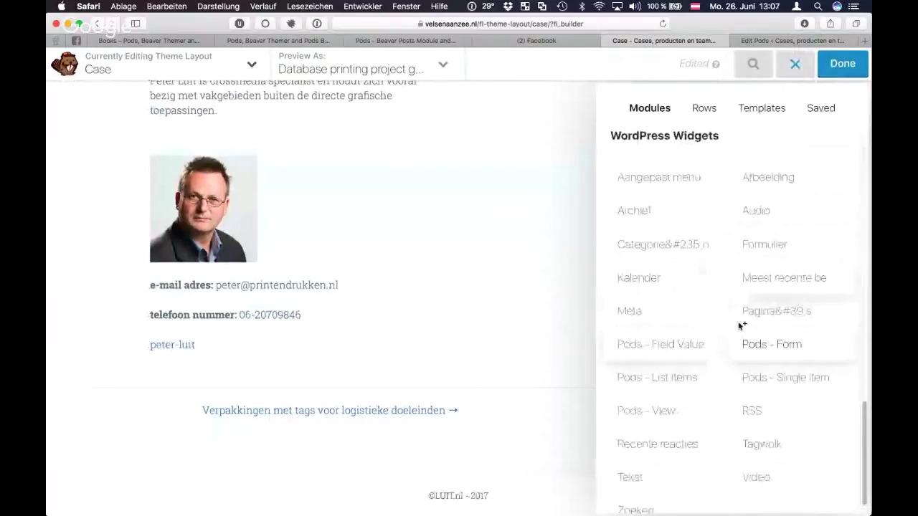
{"action": "left_click_drag", "start_coordinate": [672, 378], "coordinate": [650, 331]}
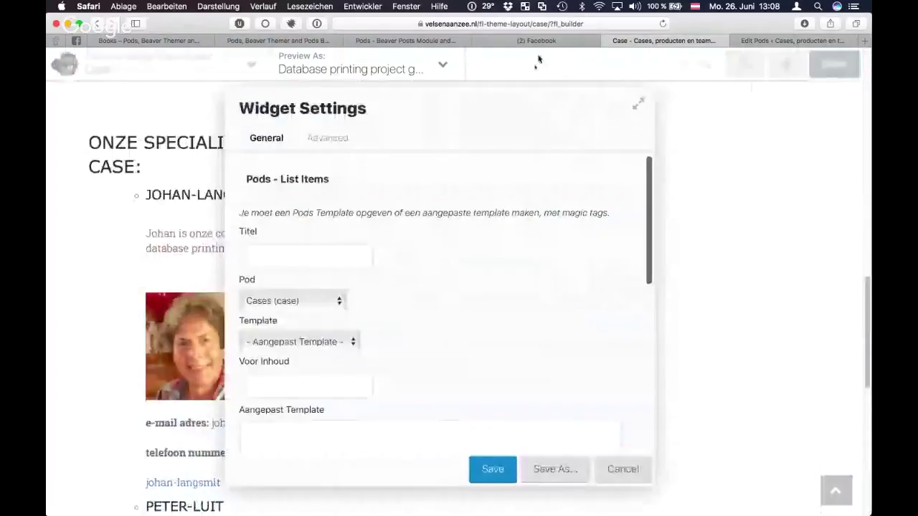
{"action": "left_click_drag", "start_coordinate": [504, 102], "coordinate": [596, 89]}
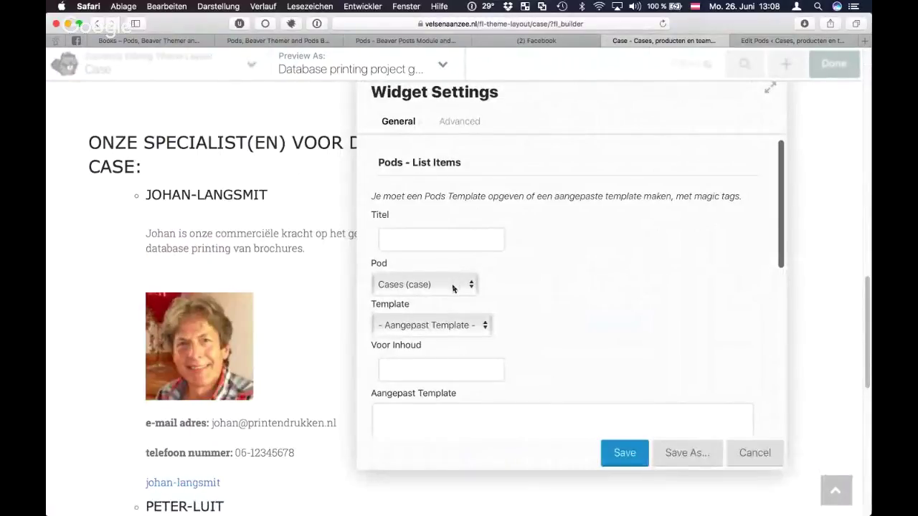
{"action": "left_click", "coordinate": [453, 289]}
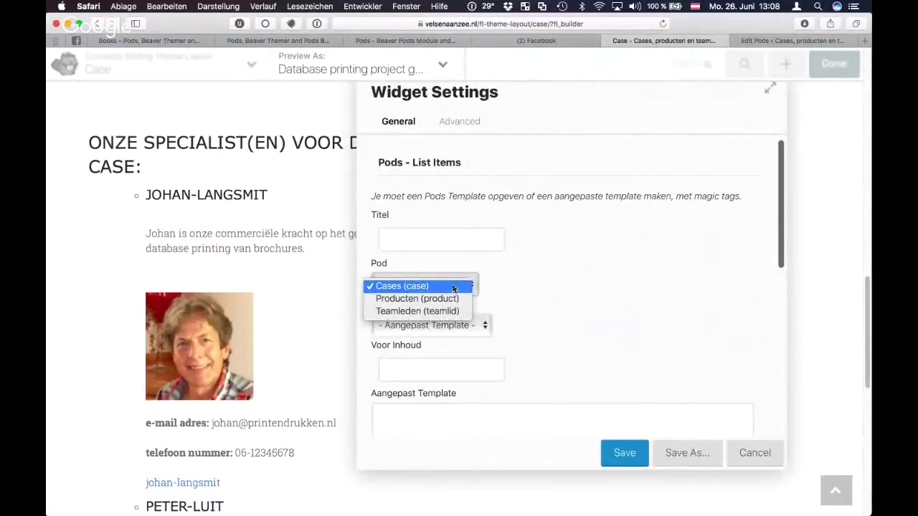
{"action": "left_click", "coordinate": [420, 312]}
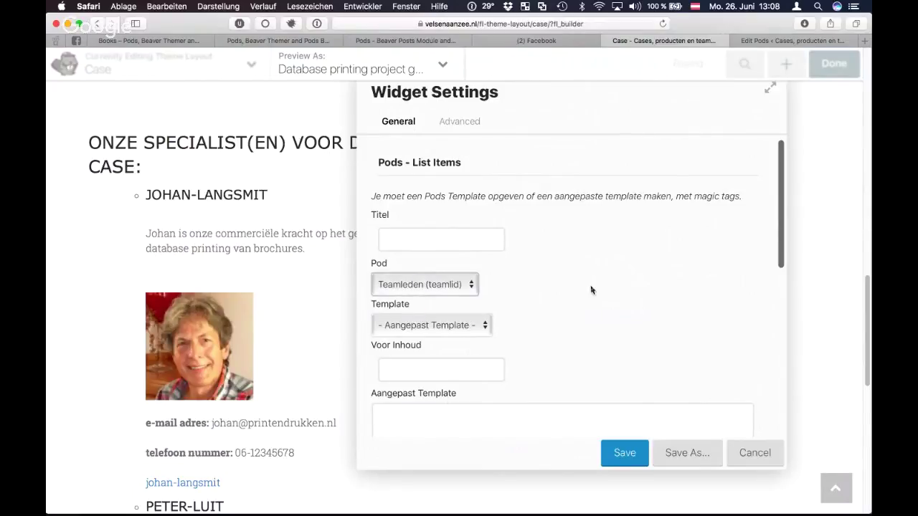
{"action": "scroll", "coordinate": [588, 319], "scroll_direction": "down", "scroll_amount": 3}
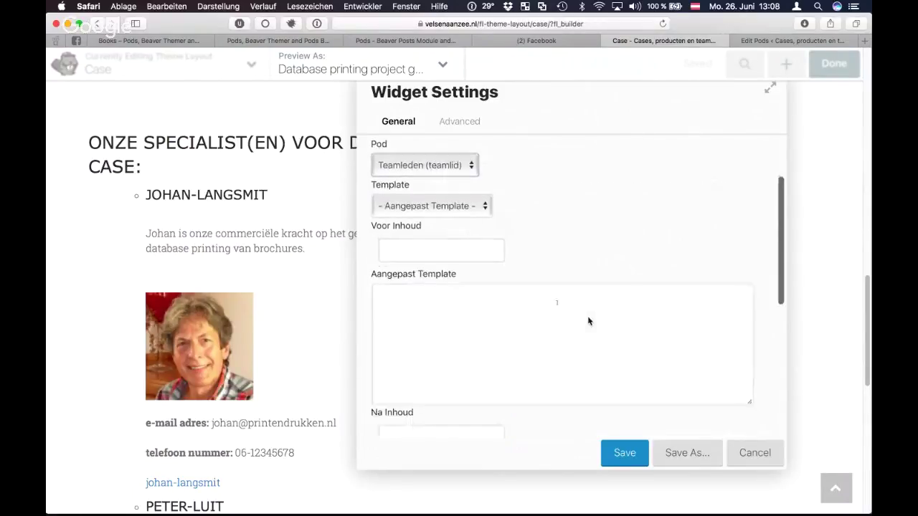
{"action": "left_click", "coordinate": [437, 208]}
{"action": "left_click", "coordinate": [427, 302]}
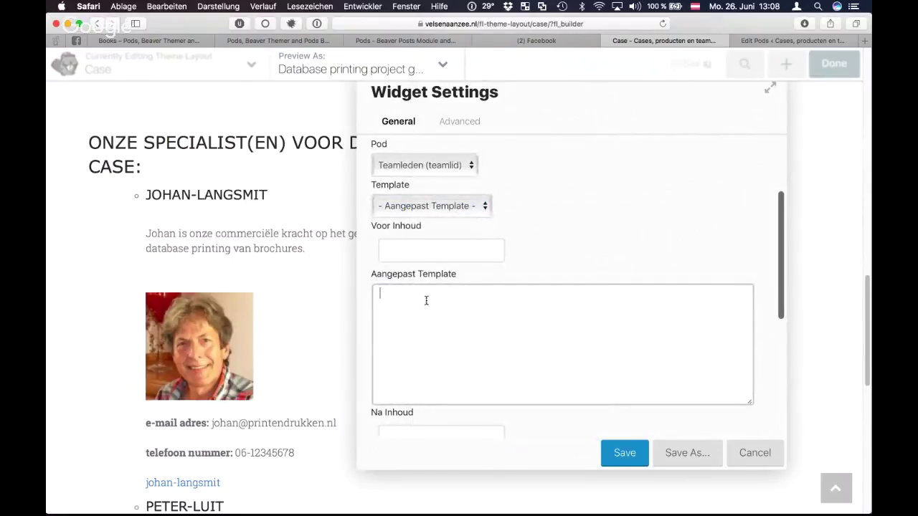
{"action": "type", "text": "{}"}
{"action": "type", "text": "@"}
{"action": "type", "text": "post_name"}
{"action": "scroll", "coordinate": [556, 345], "scroll_direction": "down", "scroll_amount": 5}
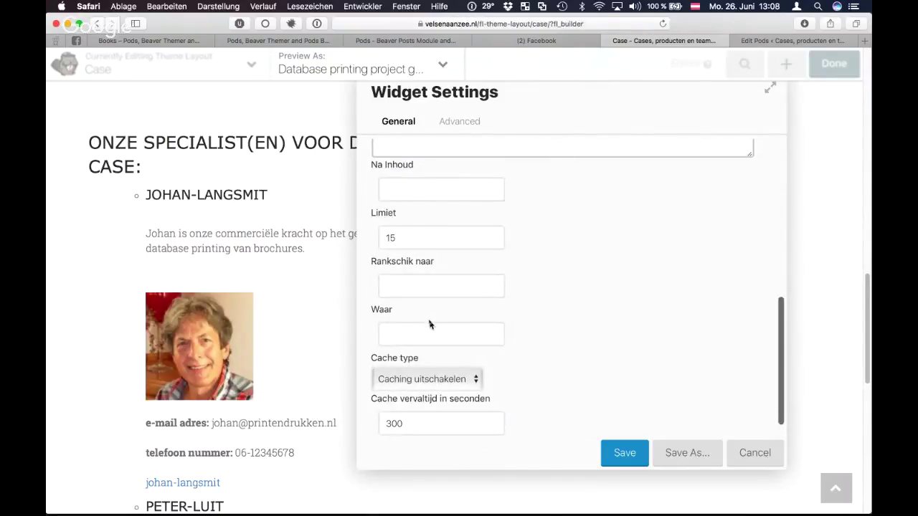
Step: Try the where condition "teamöd_poruct_case =" for the list items and discard the widget
{"action": "left_click", "coordinate": [409, 332]}
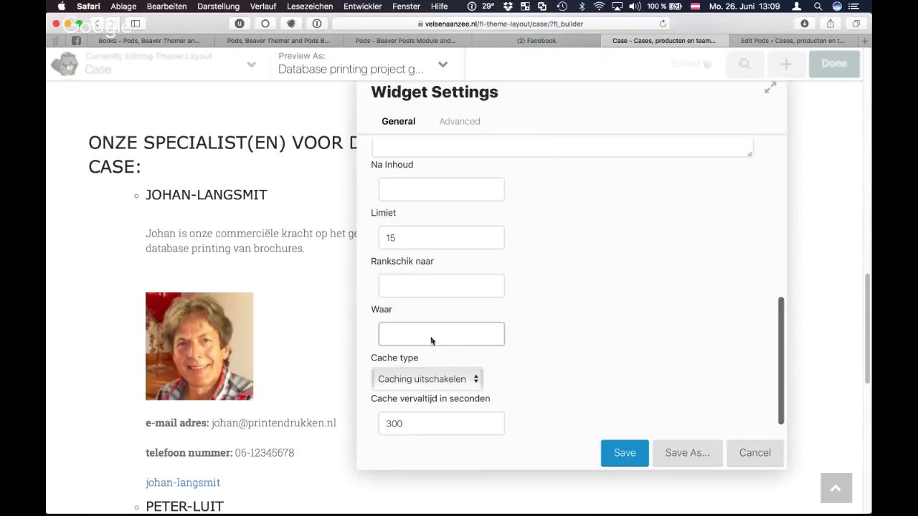
{"action": "type", "text": "t"}
{"action": "type", "text": "ea"}
{"action": "type", "text": "m"}
{"action": "type", "text": "_mem"}
{"action": "key", "text": "BackSpace"}
{"action": "key", "text": "BackSpace"}
{"action": "key", "text": "BackSpace"}
{"action": "type", "text": "öd_poruct_case ="}
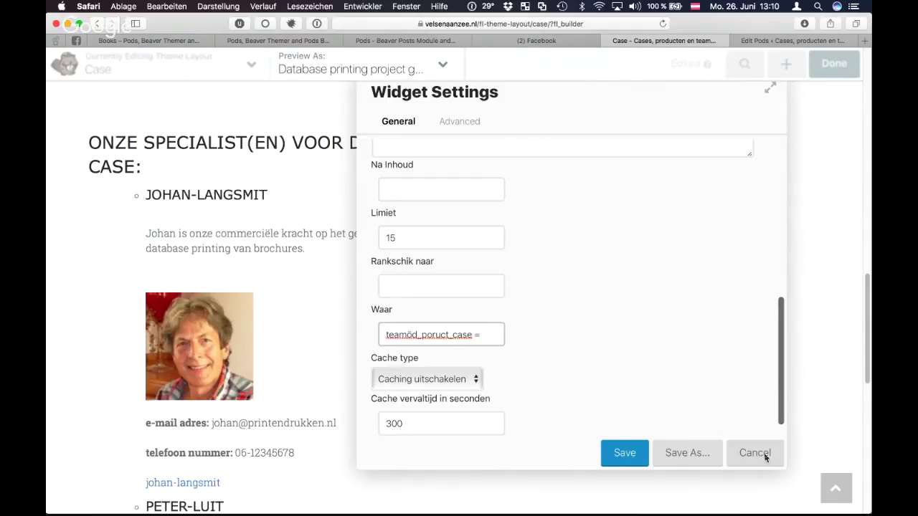
{"action": "left_click", "coordinate": [755, 453]}
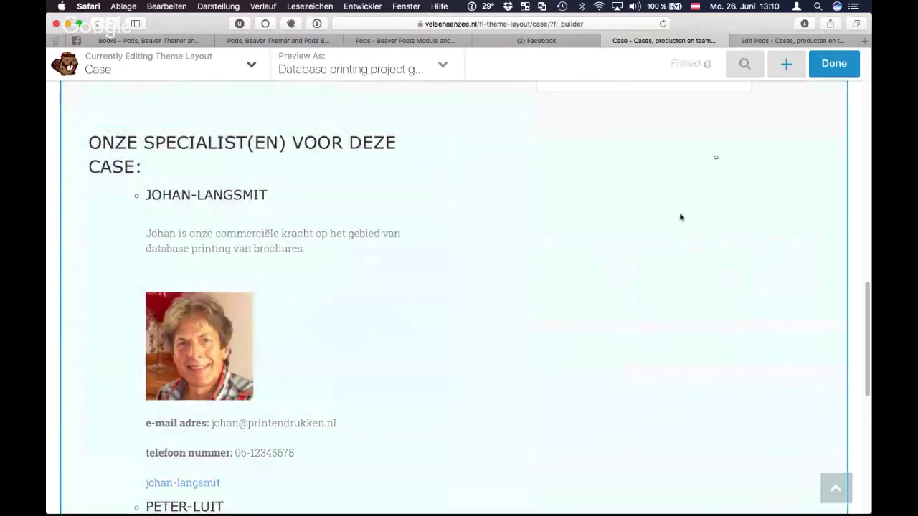
{"action": "left_click", "coordinate": [786, 65]}
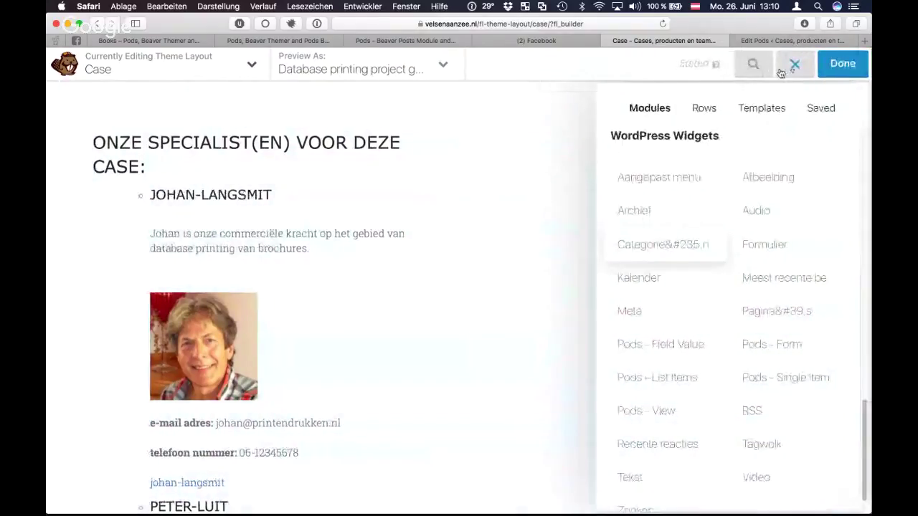
{"action": "left_click", "coordinate": [785, 72]}
Step: Open the settings of the Posts module showing the Brochures product and set its post layout to Custom
{"action": "scroll", "coordinate": [505, 332], "scroll_direction": "up", "scroll_amount": 3}
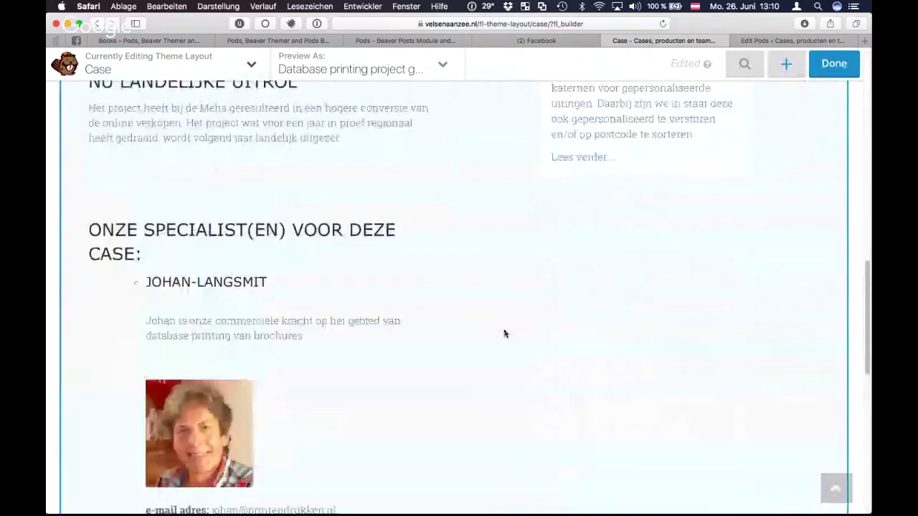
{"action": "scroll", "coordinate": [504, 334], "scroll_direction": "up", "scroll_amount": 8}
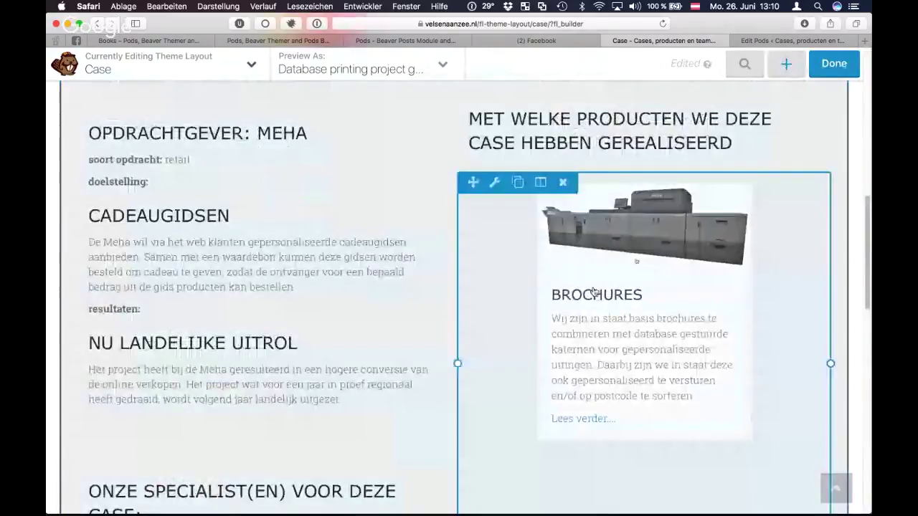
{"action": "scroll", "coordinate": [606, 244], "scroll_direction": "down", "scroll_amount": 3}
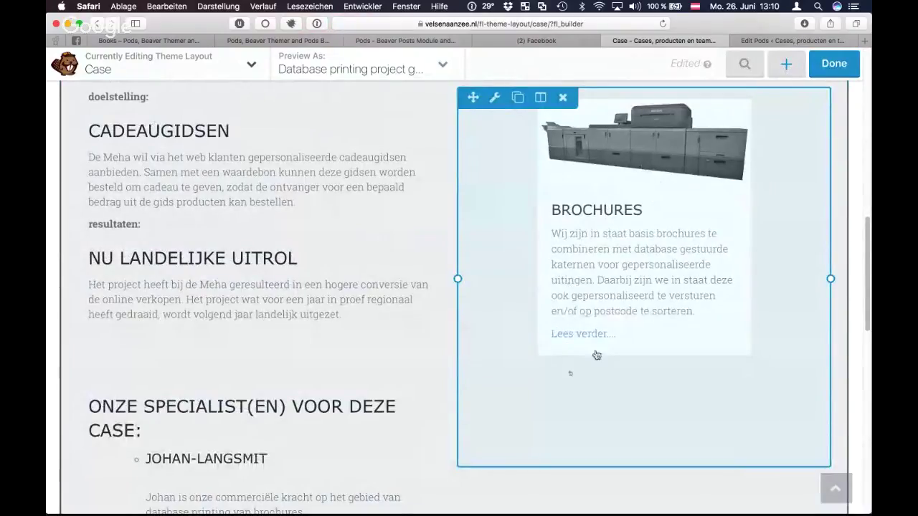
{"action": "left_click", "coordinate": [635, 245]}
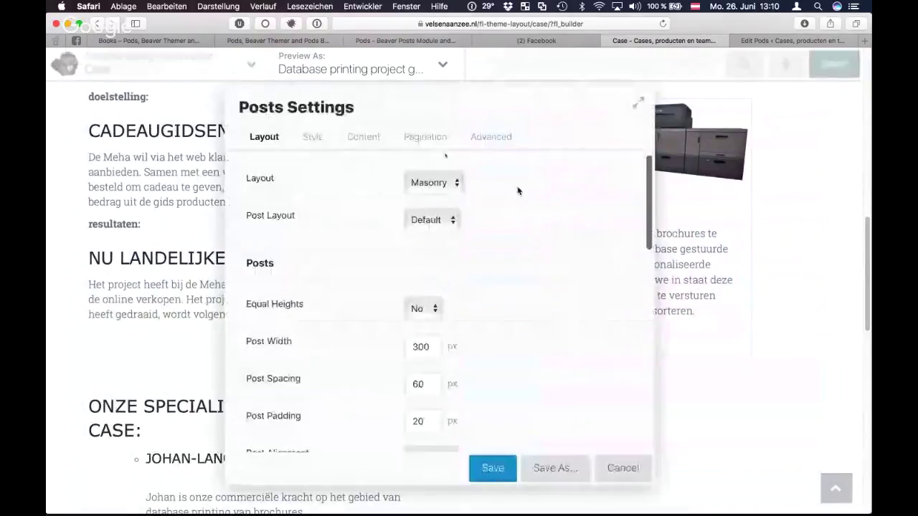
{"action": "left_click", "coordinate": [362, 137]}
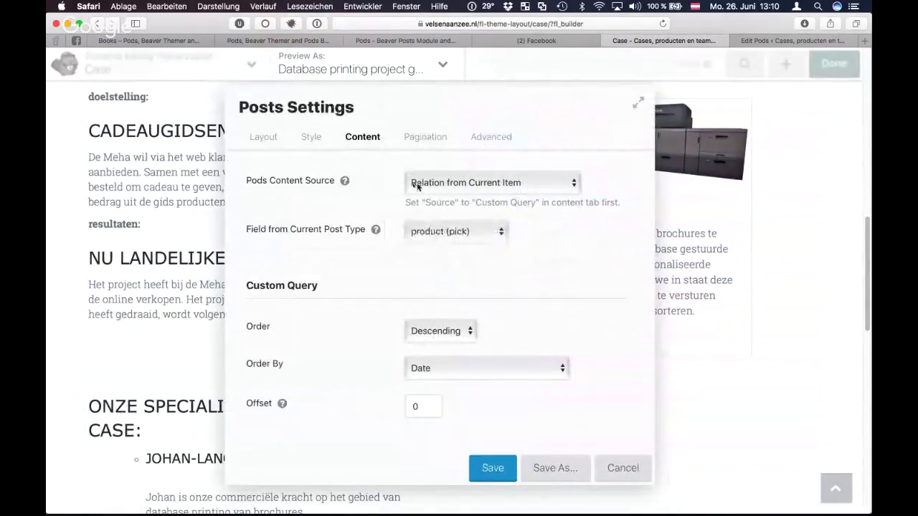
{"action": "left_click", "coordinate": [310, 137]}
{"action": "left_click", "coordinate": [266, 138]}
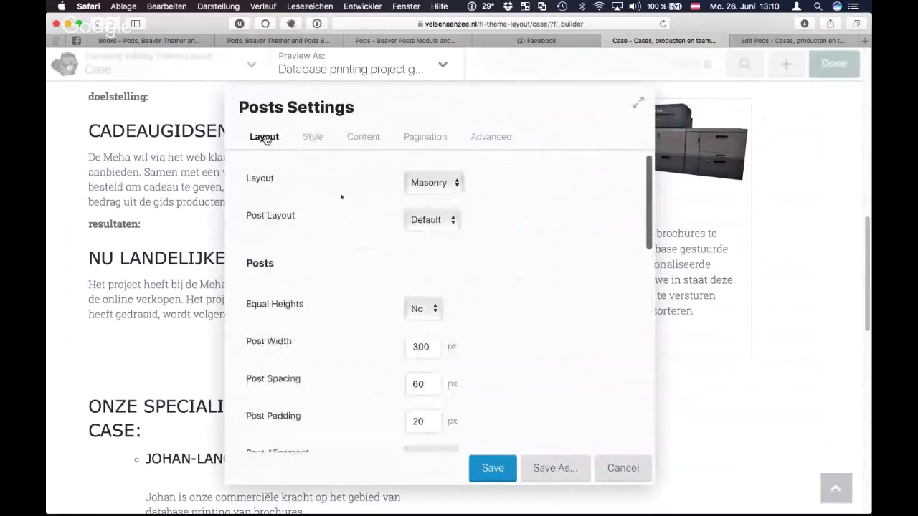
{"action": "left_click", "coordinate": [432, 220]}
{"action": "left_click", "coordinate": [426, 235]}
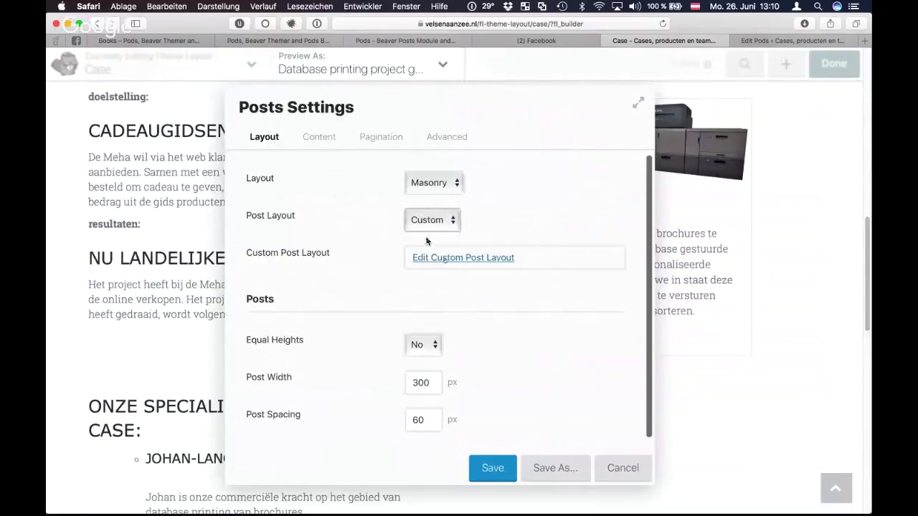
Step: Insert an empty <p></p> block after the fl-post-more-link div in the custom post layout's HTML
{"action": "left_click", "coordinate": [446, 260]}
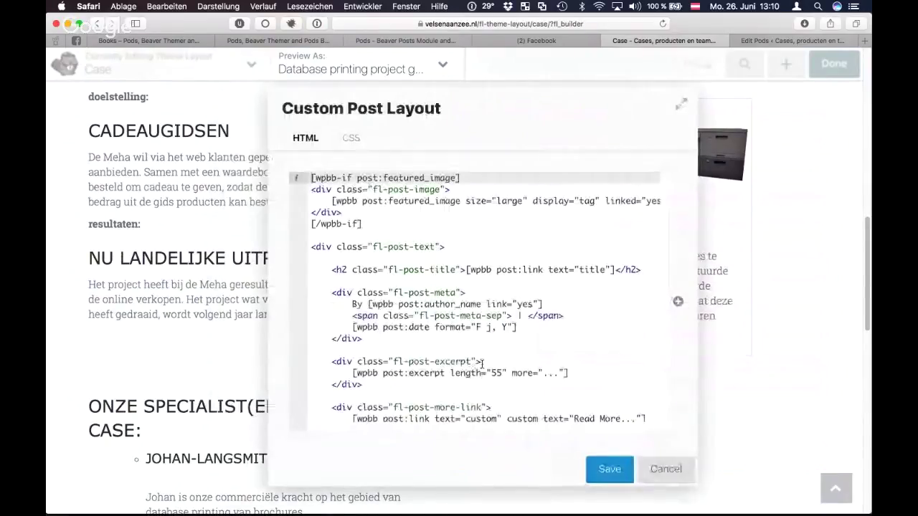
{"action": "scroll", "coordinate": [482, 364], "scroll_direction": "down", "scroll_amount": 2}
{"action": "left_click", "coordinate": [370, 381]}
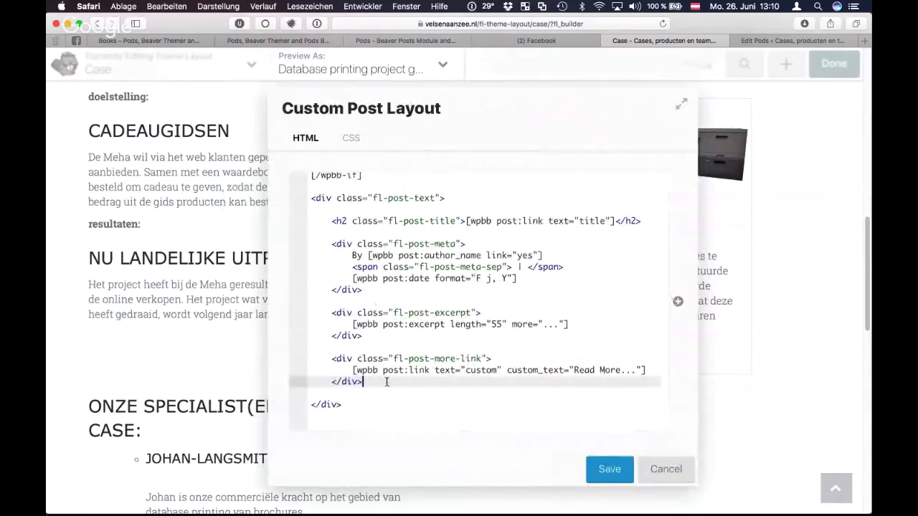
{"action": "key", "text": "Return"}
{"action": "key", "text": "Return"}
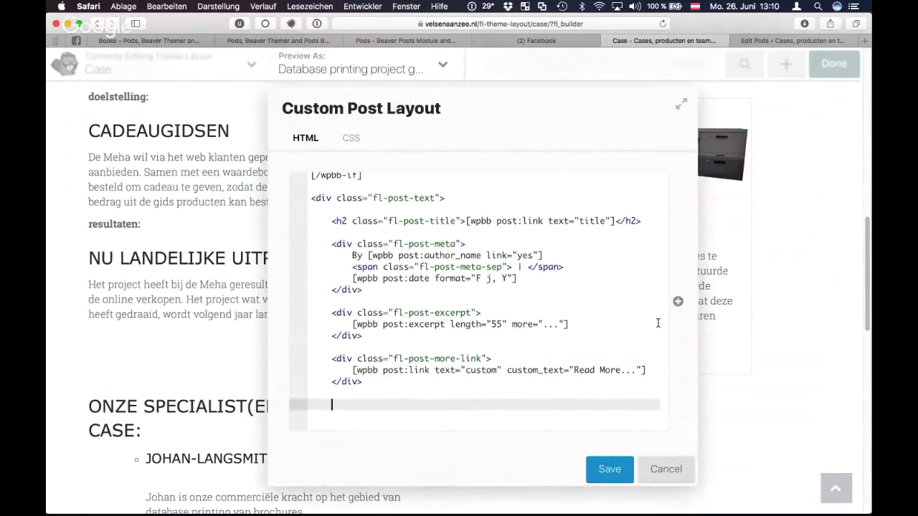
{"action": "type", "text": ">"}
{"action": "key", "text": "BackSpace"}
{"action": "type", "text": "<"}
{"action": "key", "text": "Escape"}
{"action": "type", "text": "p>"}
{"action": "key", "text": "Return"}
{"action": "key", "text": "Return"}
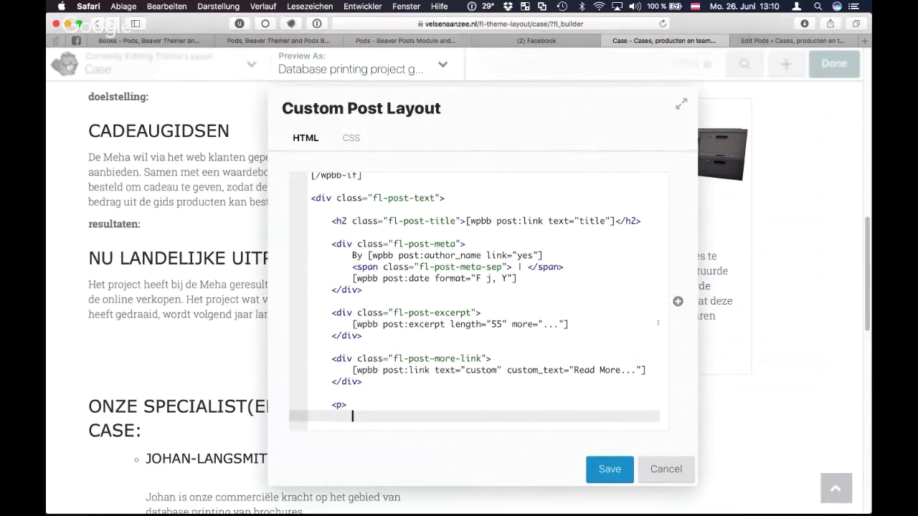
{"action": "scroll", "coordinate": [631, 302], "scroll_direction": "down", "scroll_amount": 2}
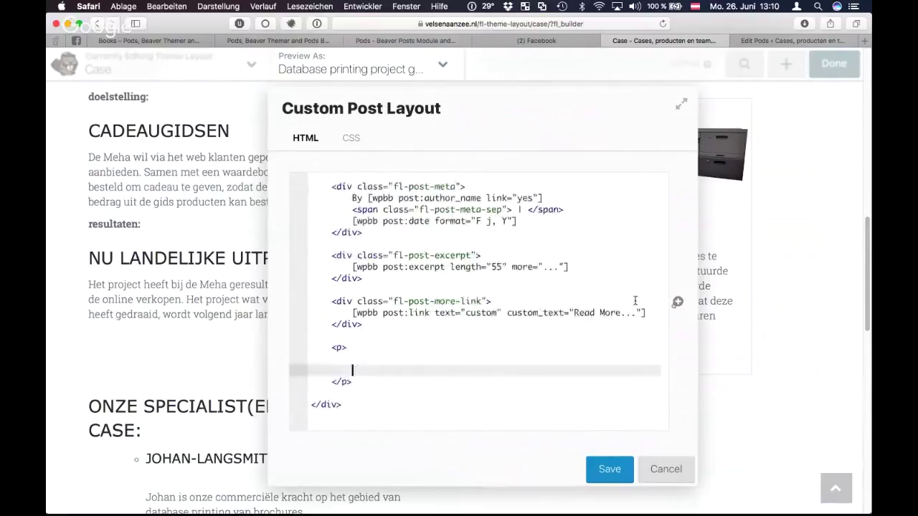
Step: Examine the Pods field connections offered for the custom post layout, such as Template or Magic Tag
{"action": "left_click", "coordinate": [679, 302]}
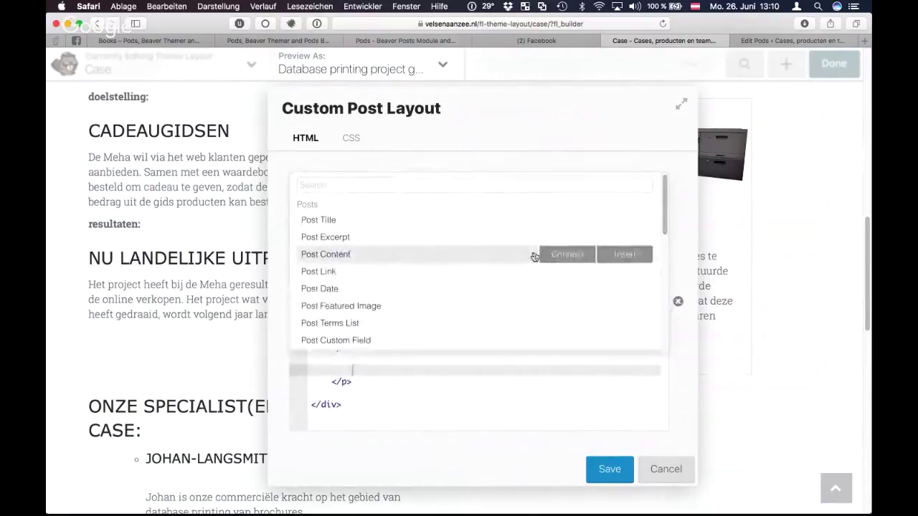
{"action": "scroll", "coordinate": [535, 257], "scroll_direction": "down", "scroll_amount": 1}
{"action": "scroll", "coordinate": [535, 257], "scroll_direction": "down", "scroll_amount": 3}
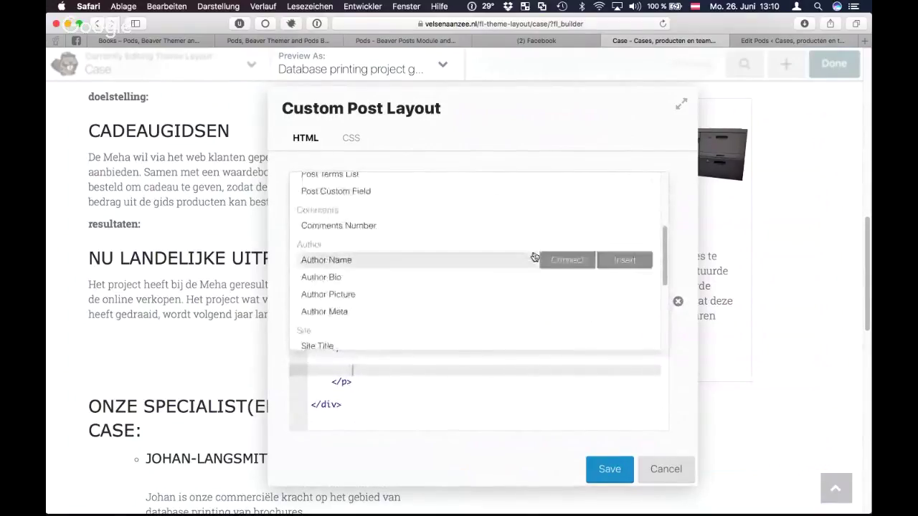
{"action": "scroll", "coordinate": [535, 257], "scroll_direction": "down", "scroll_amount": 5}
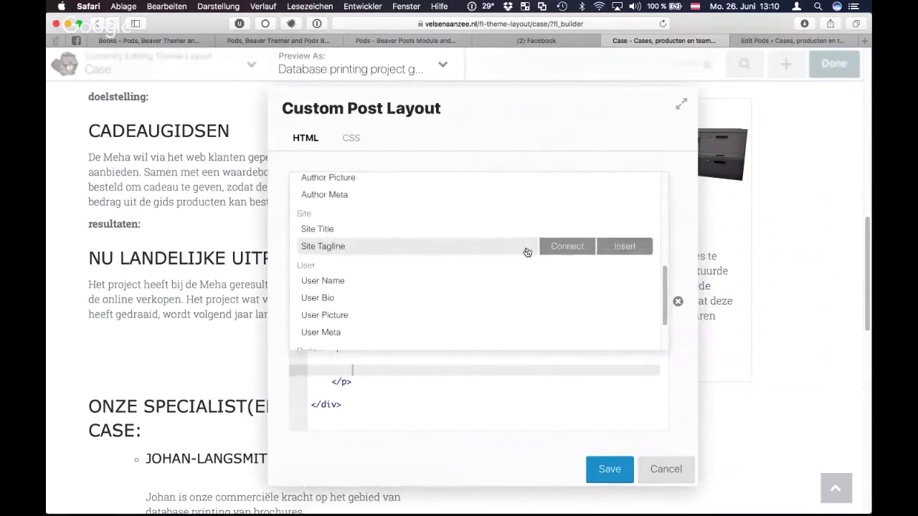
{"action": "scroll", "coordinate": [527, 253], "scroll_direction": "down", "scroll_amount": 3}
{"action": "mouse_move", "coordinate": [354, 320]}
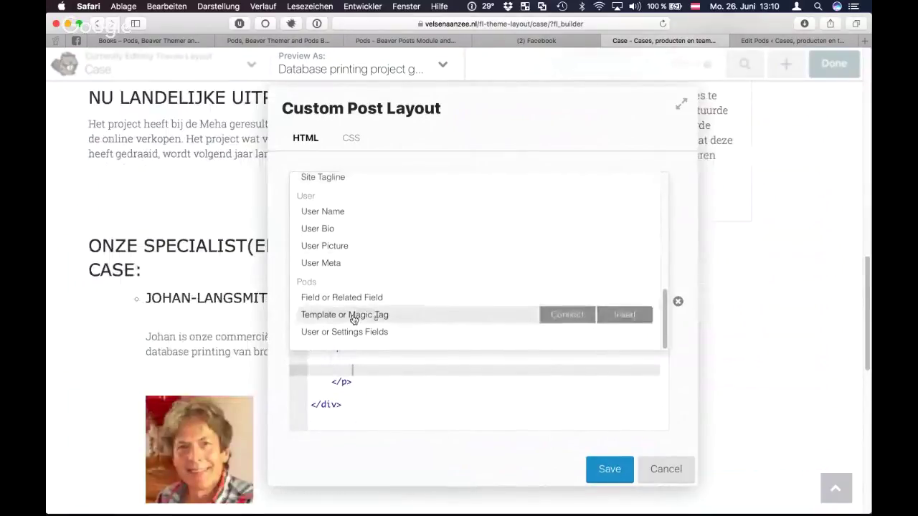
{"action": "mouse_move", "coordinate": [380, 301]}
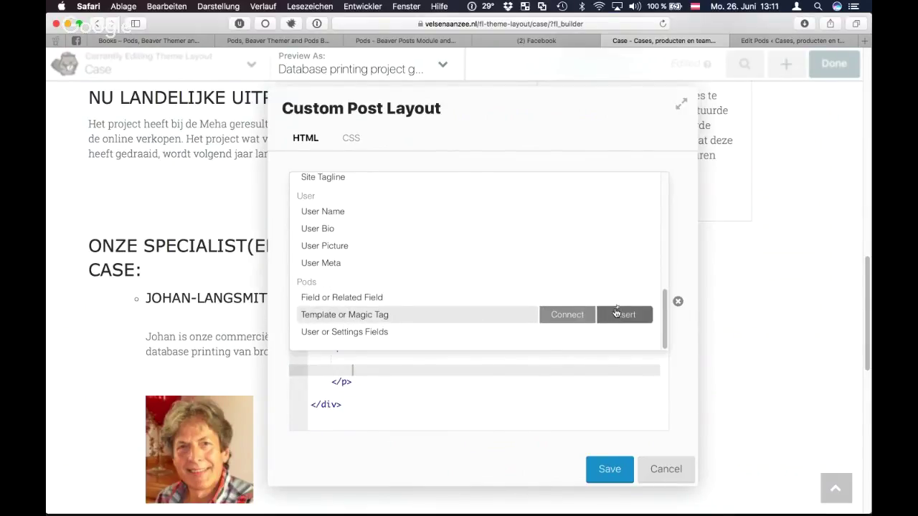
{"action": "left_click", "coordinate": [678, 301]}
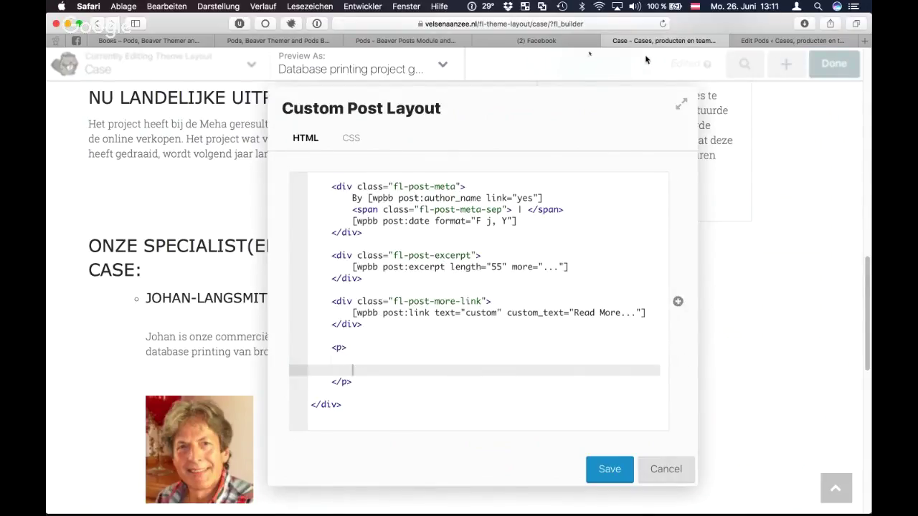
Step: Open the Teamlid_gegevens pod template in the WordPress admin and copy its complete [each teamlid] to [/each] block
{"action": "key", "text": "ctrl+shift+Tab"}
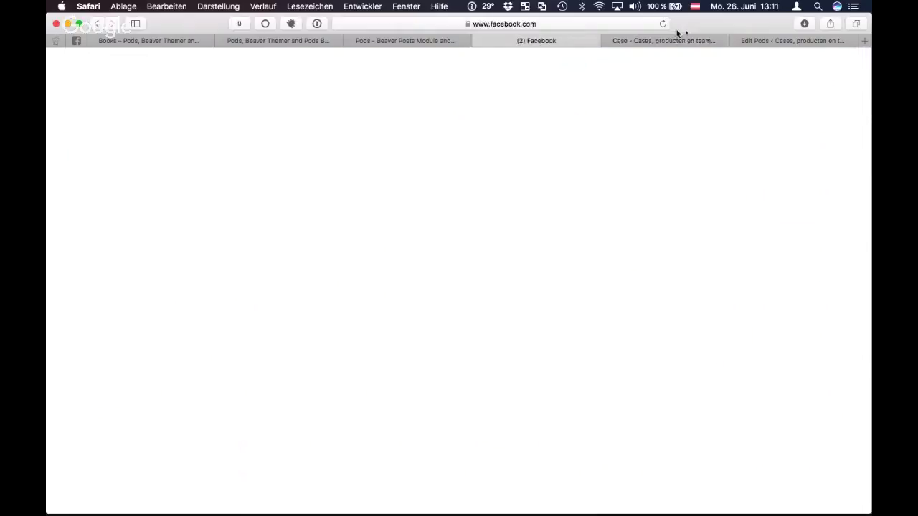
{"action": "key", "text": "ctrl+Tab"}
{"action": "key", "text": "ctrl+Tab"}
{"action": "left_click", "coordinate": [91, 427]}
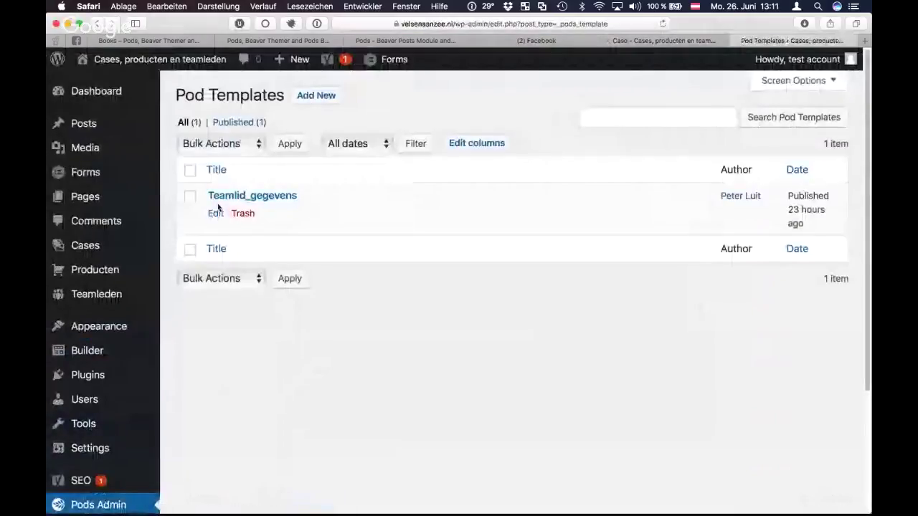
{"action": "left_click", "coordinate": [216, 213]}
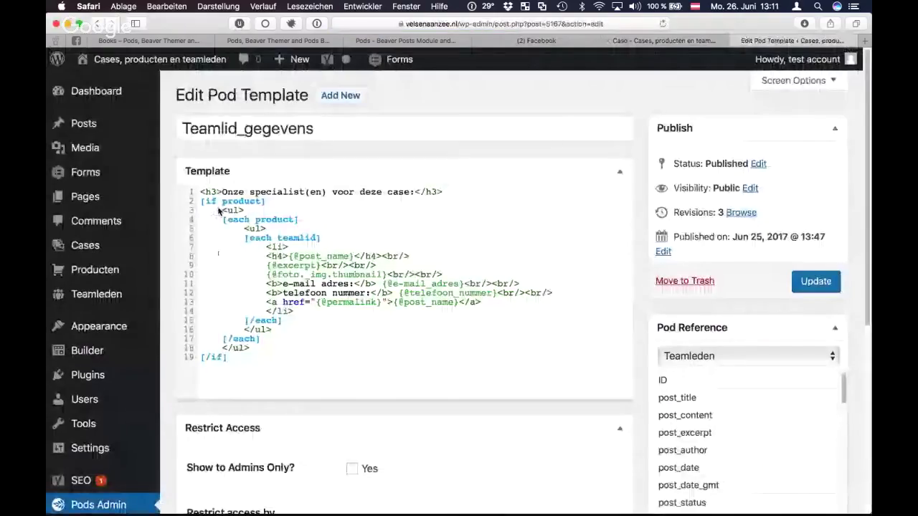
{"action": "left_click_drag", "start_coordinate": [289, 322], "coordinate": [185, 237]}
{"action": "key", "text": "super+c"}
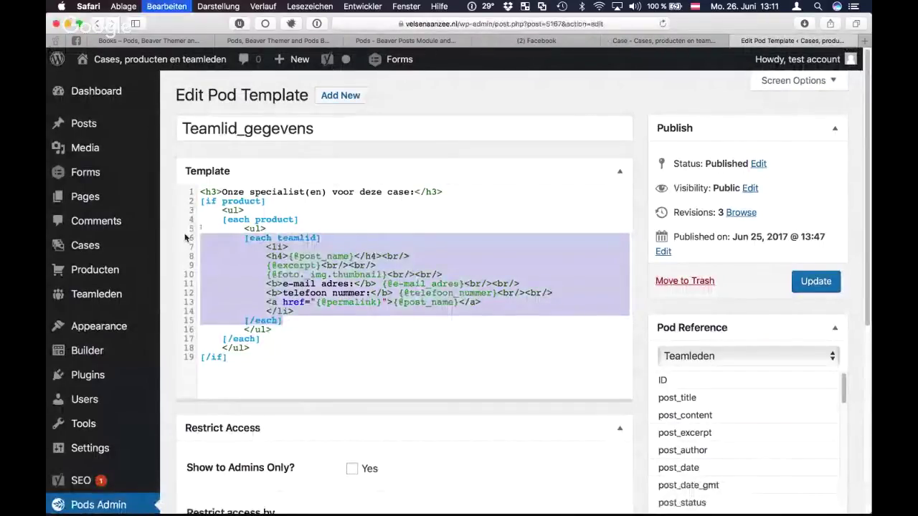
Step: Add an opening [pods] shortcode inside the <p> block of the custom post layout and paste the copied [each teamlid] block below it
{"action": "left_click", "coordinate": [666, 41]}
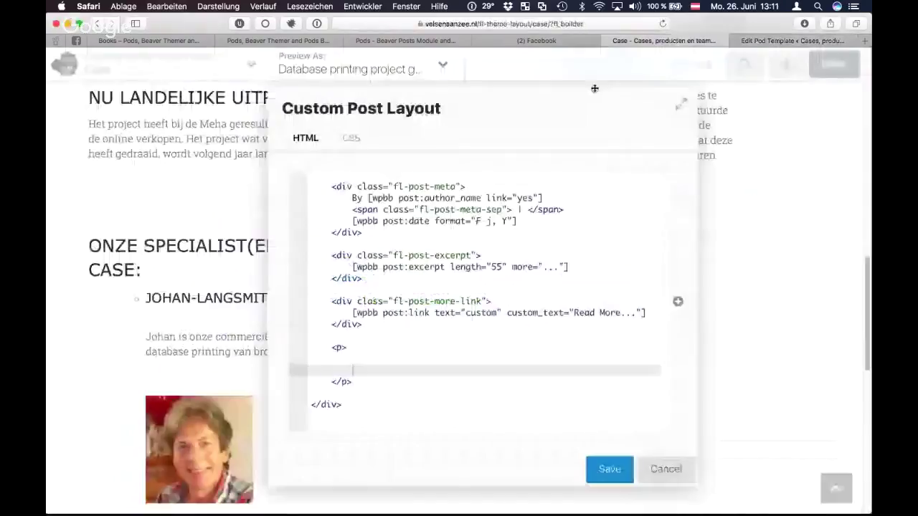
{"action": "left_click", "coordinate": [359, 347]}
{"action": "key", "text": "Return"}
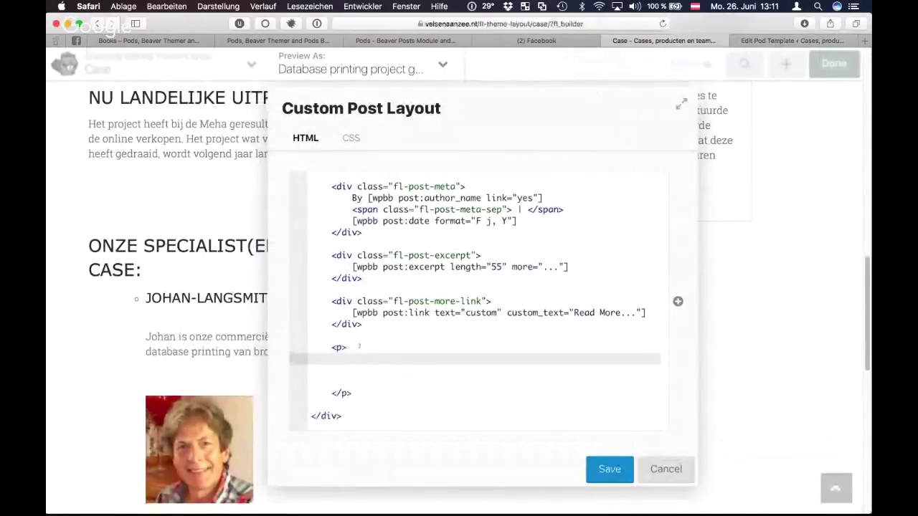
{"action": "type", "text": "[pods]"}
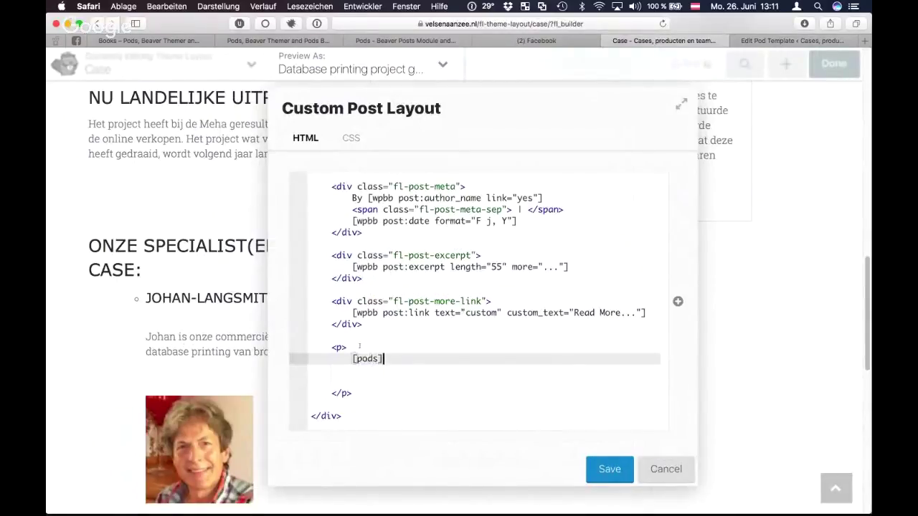
{"action": "key", "text": "Return"}
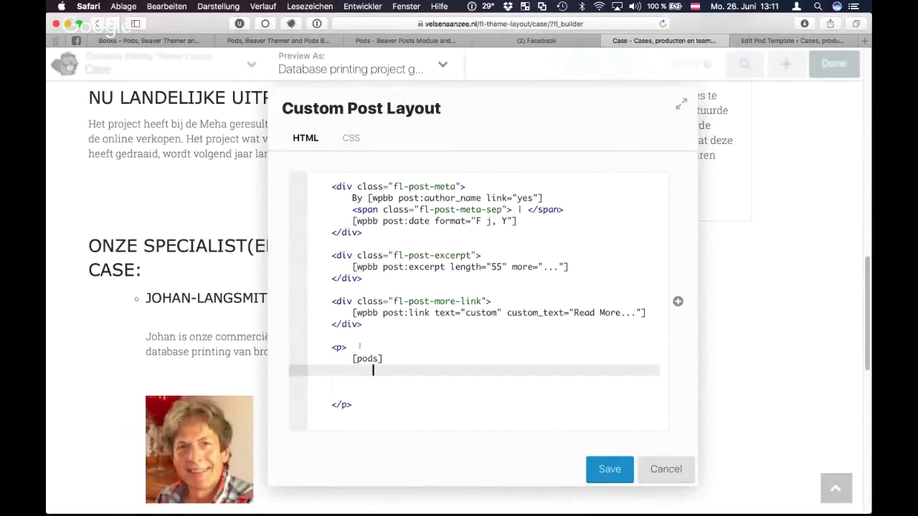
{"action": "key", "text": "super+v"}
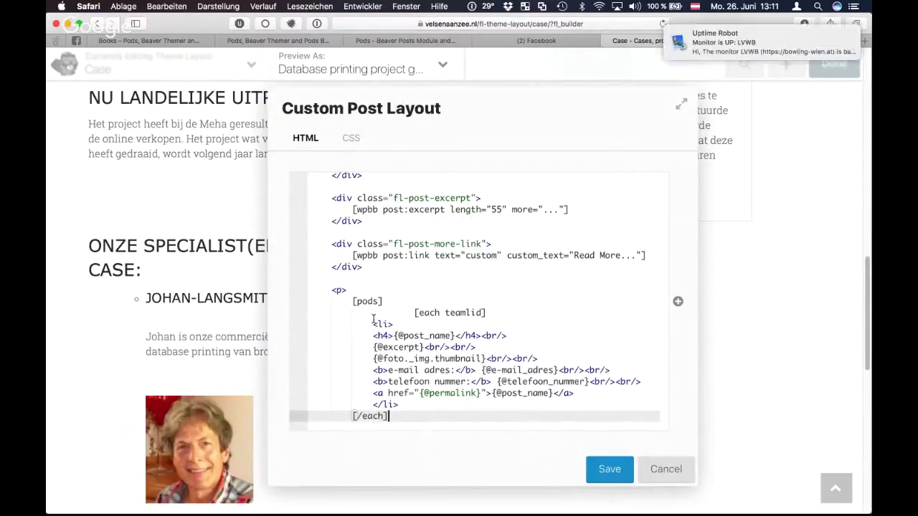
Step: Align the [each teamlid] and [/each] lines with the indentation of the pasted list item code
{"action": "left_click", "coordinate": [373, 322]}
{"action": "key", "text": "Up"}
{"action": "key", "text": "Delete"}
{"action": "key", "text": "Delete"}
{"action": "key", "text": "Delete"}
{"action": "key", "text": "Delete"}
{"action": "key", "text": "Delete"}
{"action": "key", "text": "Delete"}
{"action": "key", "text": "Delete"}
{"action": "key", "text": "Delete"}
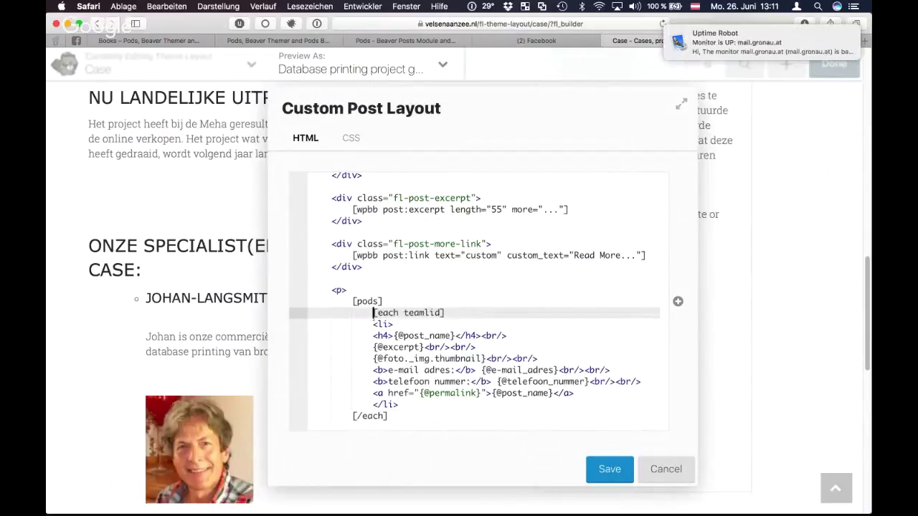
{"action": "scroll", "coordinate": [437, 407], "scroll_direction": "down", "scroll_amount": 2}
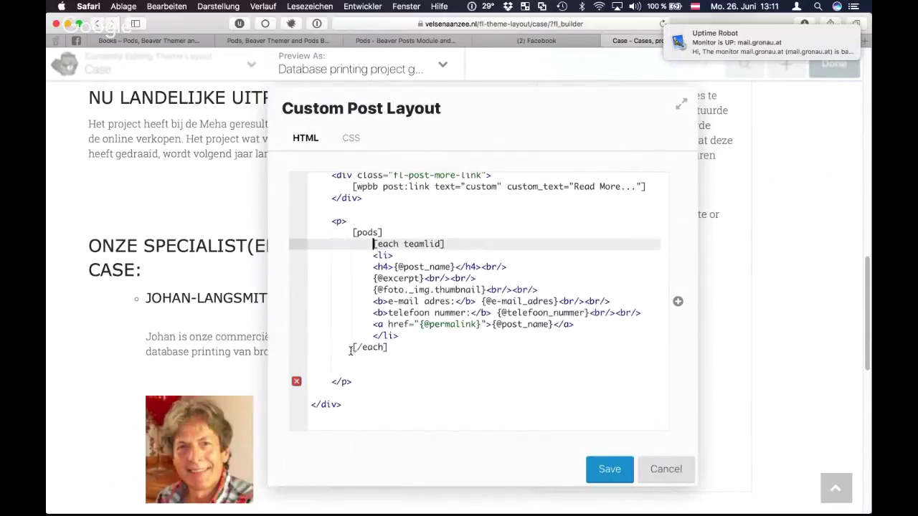
{"action": "left_click", "coordinate": [352, 348]}
{"action": "key", "text": "Tab"}
Step: Close the shortcode with [/pods] on a new line below [/each] and remove the blank lines before </p>
{"action": "left_click", "coordinate": [428, 345]}
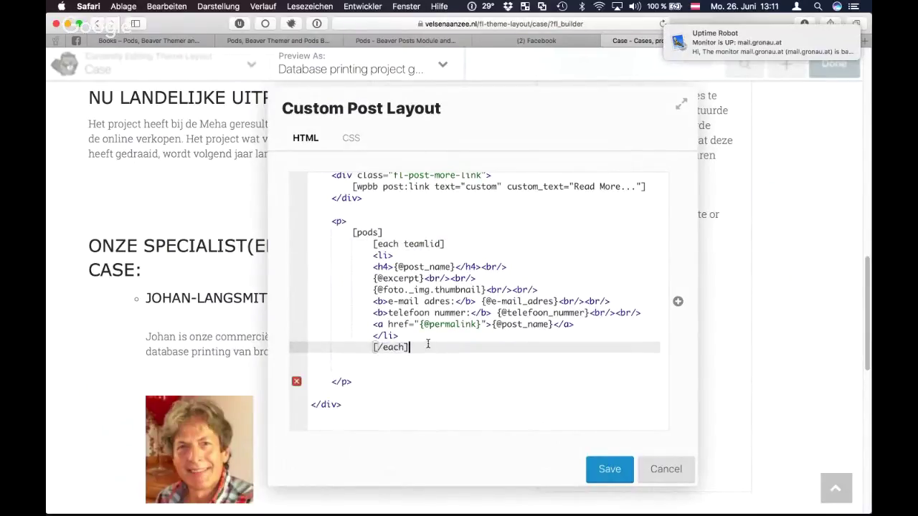
{"action": "key", "text": "Return"}
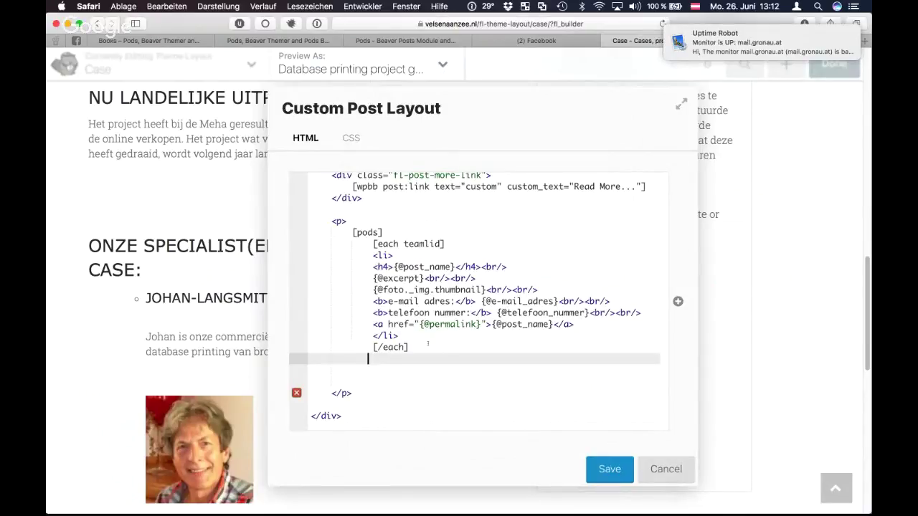
{"action": "key", "text": "BackSpace"}
{"action": "key", "text": "BackSpace"}
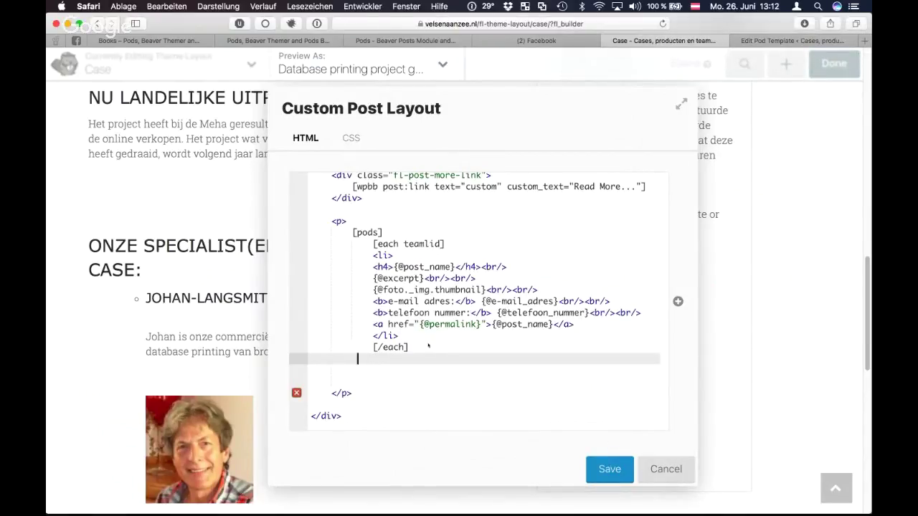
{"action": "type", "text": "["}
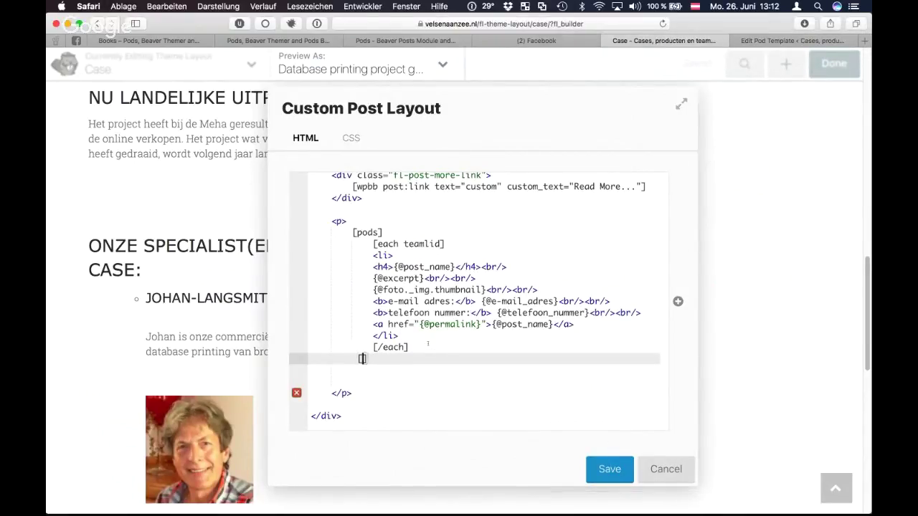
{"action": "type", "text": "/pods"}
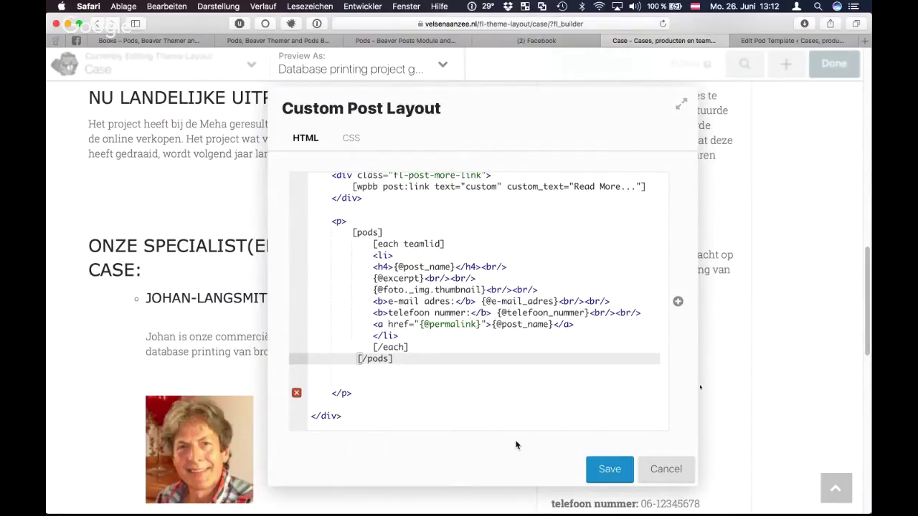
{"action": "left_click", "coordinate": [346, 380]}
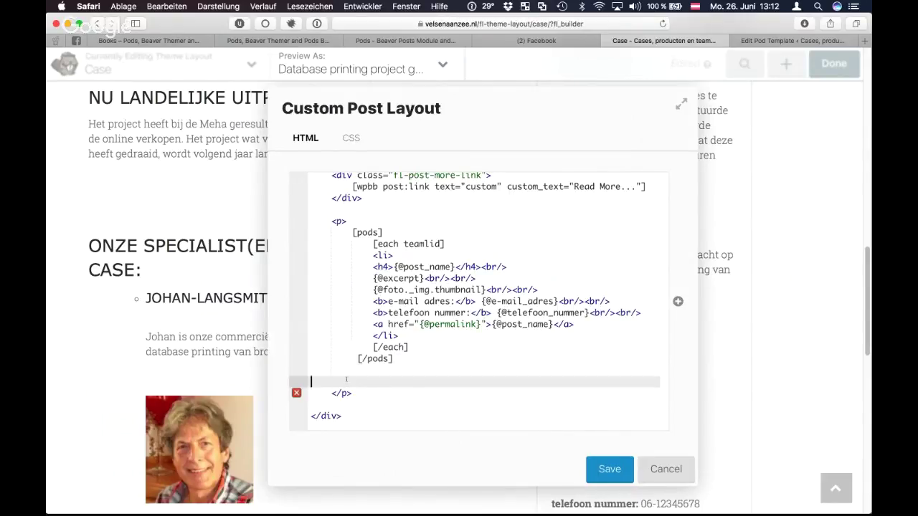
{"action": "key", "text": "BackSpace"}
{"action": "key", "text": "BackSpace"}
{"action": "key", "text": "BackSpace"}
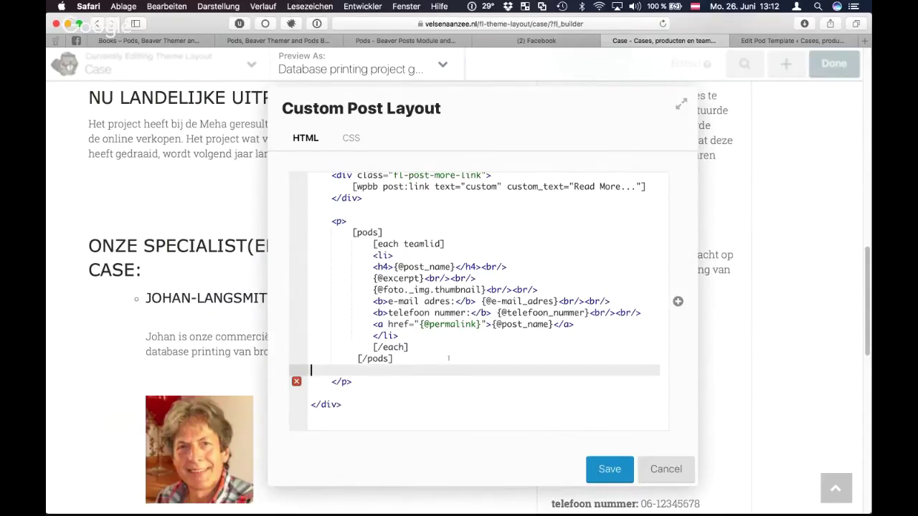
{"action": "key", "text": "BackSpace"}
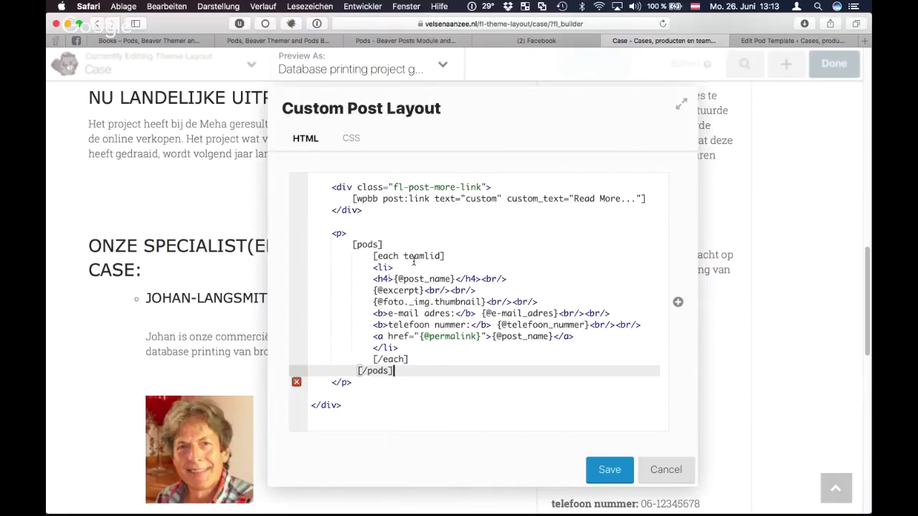
Step: Insert an opening <ul> tag on its own line between [pods] and [each teamlid], without its automatic closing tag
{"action": "left_click", "coordinate": [396, 247]}
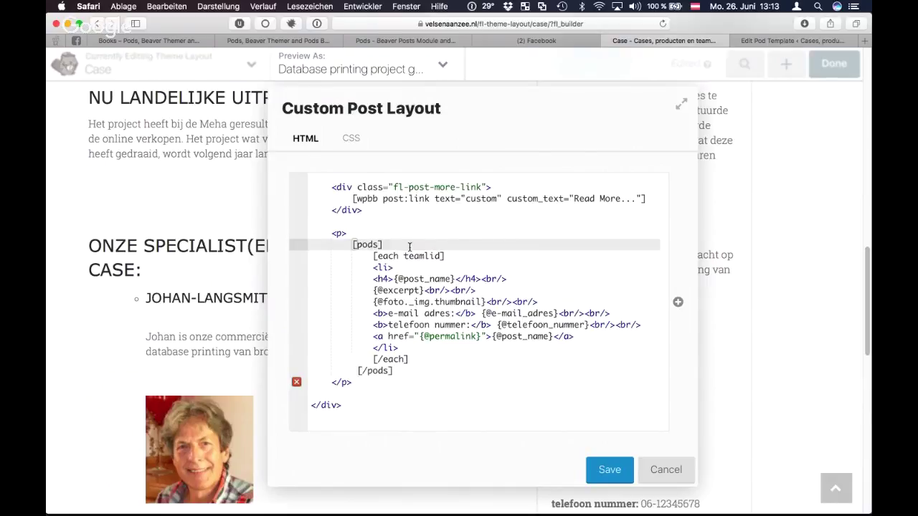
{"action": "key", "text": "Return"}
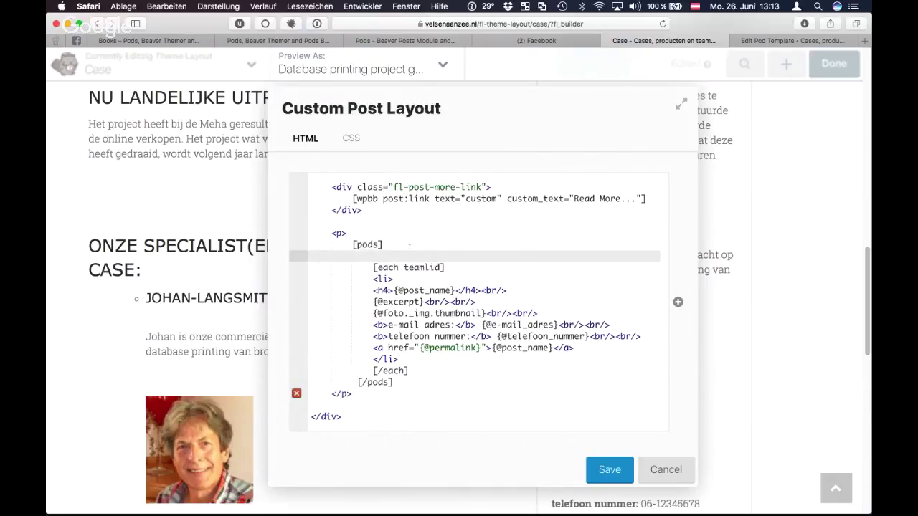
{"action": "key", "text": "Tab"}
{"action": "type", "text": ">8"}
{"action": "key", "text": "BackSpace"}
{"action": "key", "text": "BackSpace"}
{"action": "type", "text": "<u"}
{"action": "key", "text": "Return"}
{"action": "left_click_drag", "start_coordinate": [393, 256], "coordinate": [424, 259]}
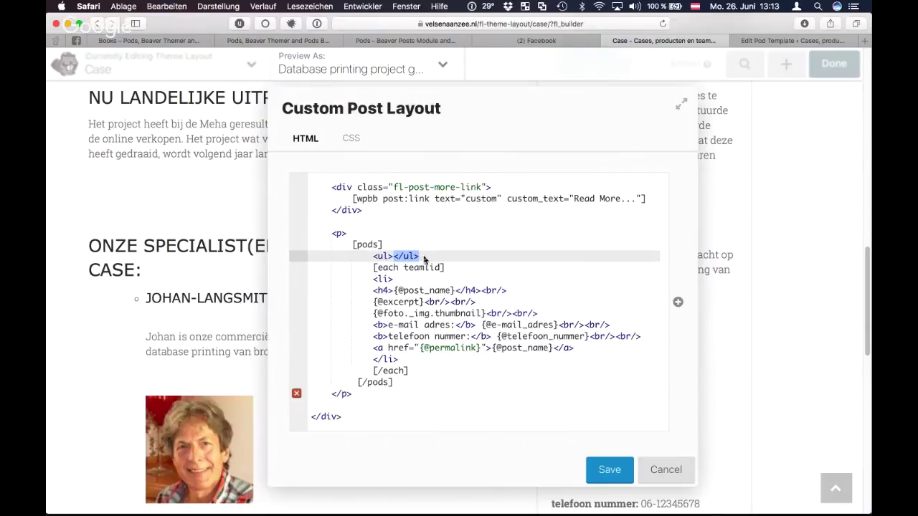
{"action": "key", "text": "BackSpace"}
Step: Add the closing </ul> tag below [/each], and save the custom post layout and the Posts module settings
{"action": "left_click", "coordinate": [414, 372]}
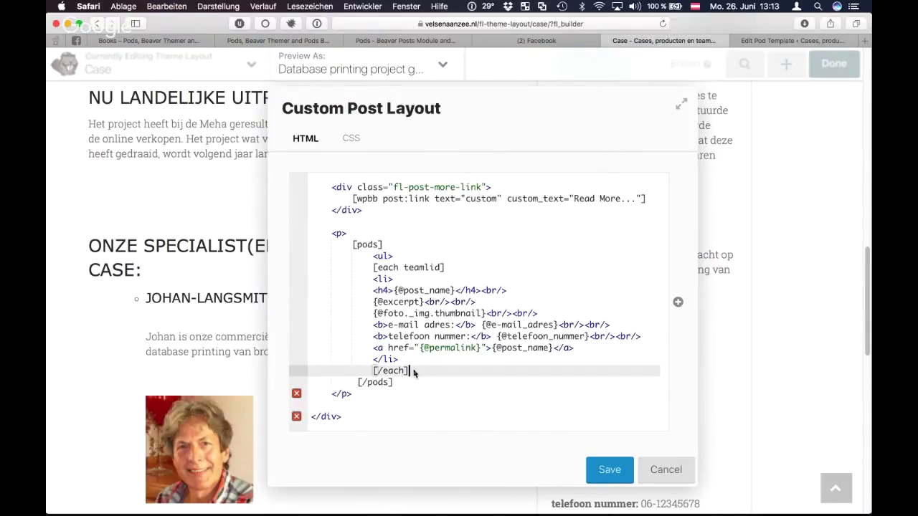
{"action": "key", "text": "Return"}
{"action": "type", "text": "</ul>"}
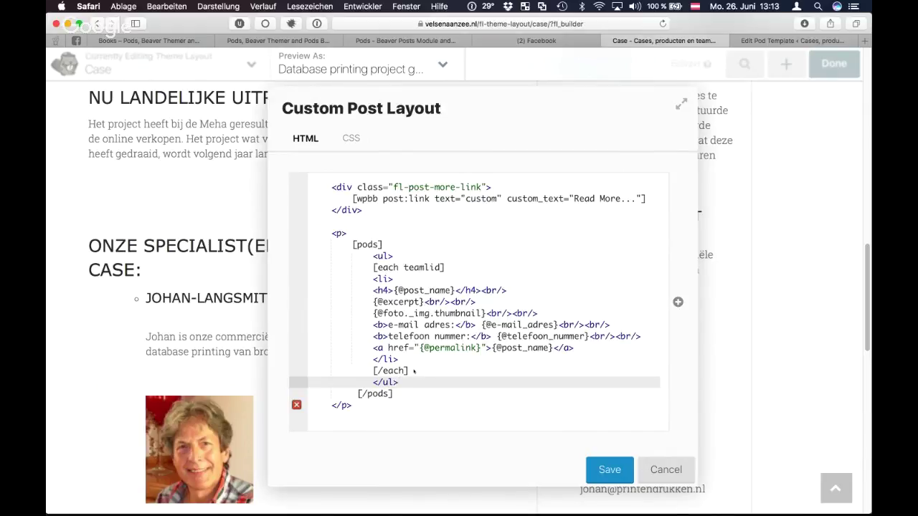
{"action": "left_click", "coordinate": [601, 468]}
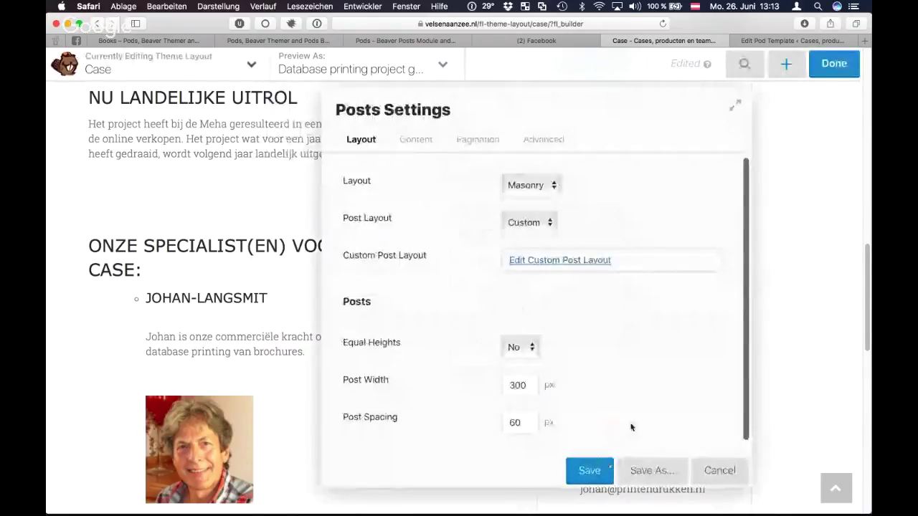
{"action": "left_click", "coordinate": [590, 470]}
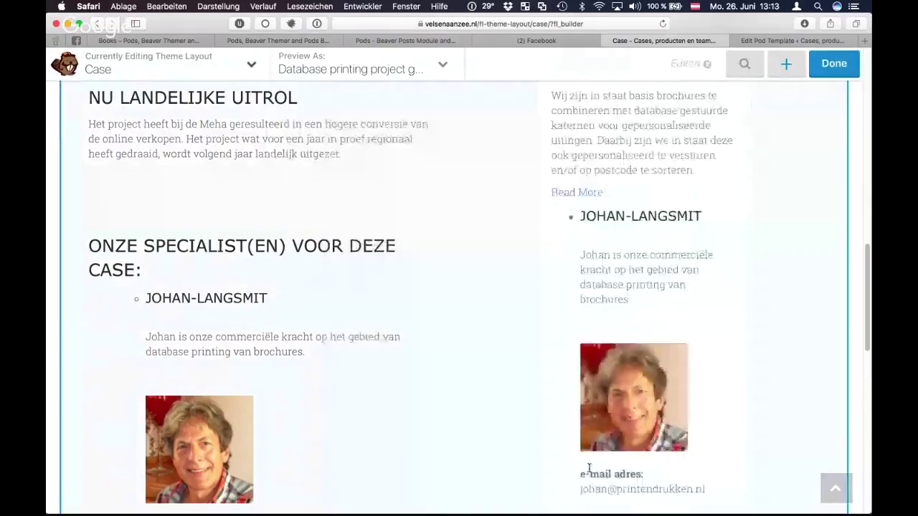
Step: Examine the team member details under the Brochures product and compare them with the specialists list on the Case layout
{"action": "scroll", "coordinate": [588, 469], "scroll_direction": "up", "scroll_amount": 2}
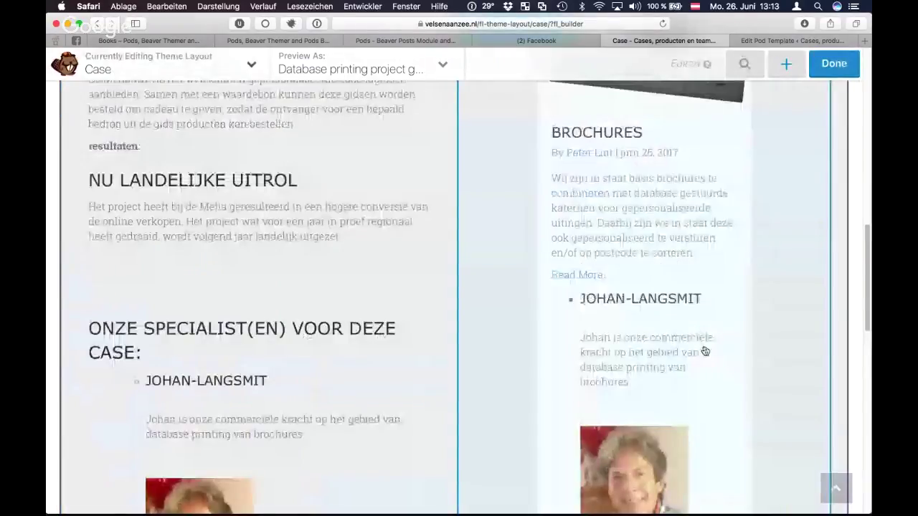
{"action": "scroll", "coordinate": [705, 351], "scroll_direction": "up", "scroll_amount": 2}
{"action": "scroll", "coordinate": [628, 169], "scroll_direction": "down", "scroll_amount": 4}
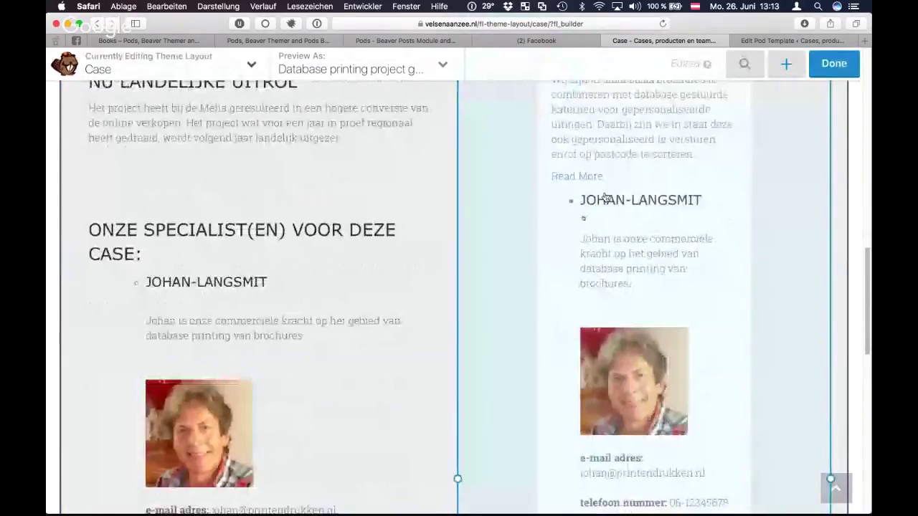
{"action": "scroll", "coordinate": [605, 198], "scroll_direction": "down", "scroll_amount": 4}
{"action": "scroll", "coordinate": [641, 337], "scroll_direction": "down", "scroll_amount": 10}
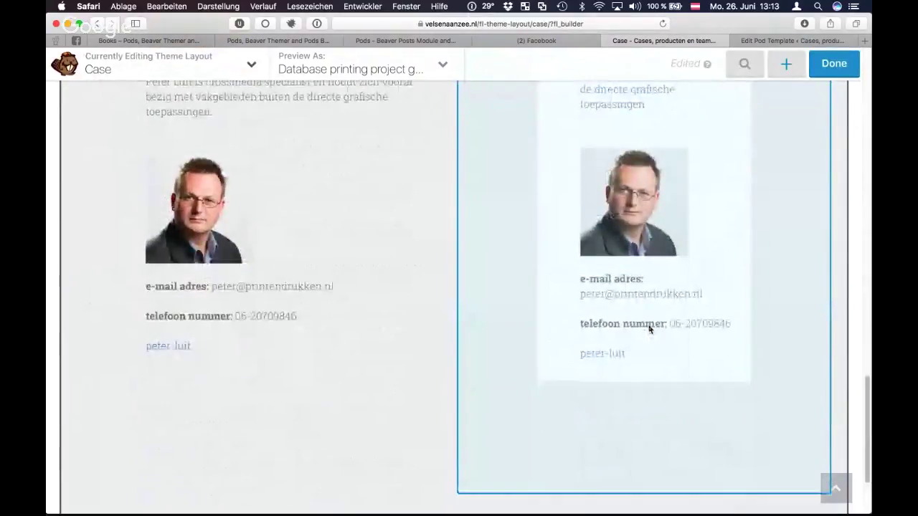
{"action": "scroll", "coordinate": [649, 329], "scroll_direction": "up", "scroll_amount": 7}
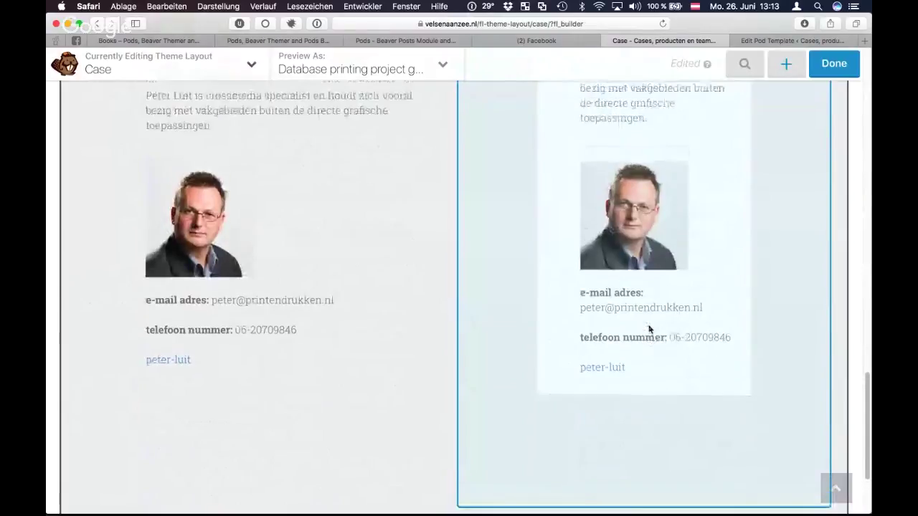
{"action": "scroll", "coordinate": [649, 328], "scroll_direction": "up", "scroll_amount": 5}
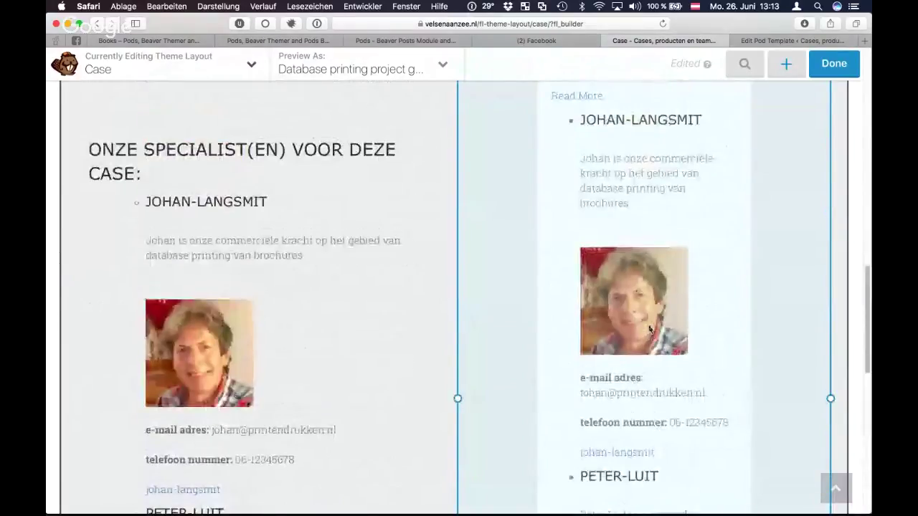
{"action": "scroll", "coordinate": [649, 329], "scroll_direction": "up", "scroll_amount": 9}
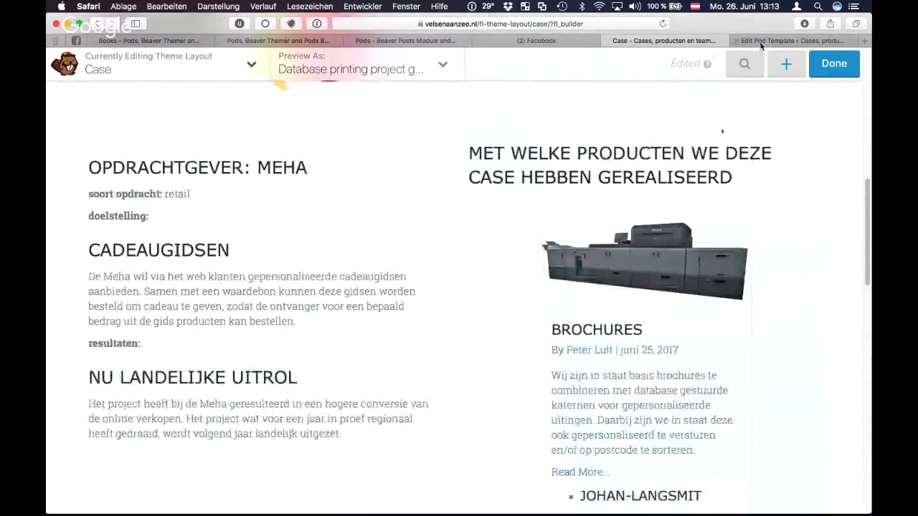
{"action": "scroll", "coordinate": [607, 355], "scroll_direction": "down", "scroll_amount": 10}
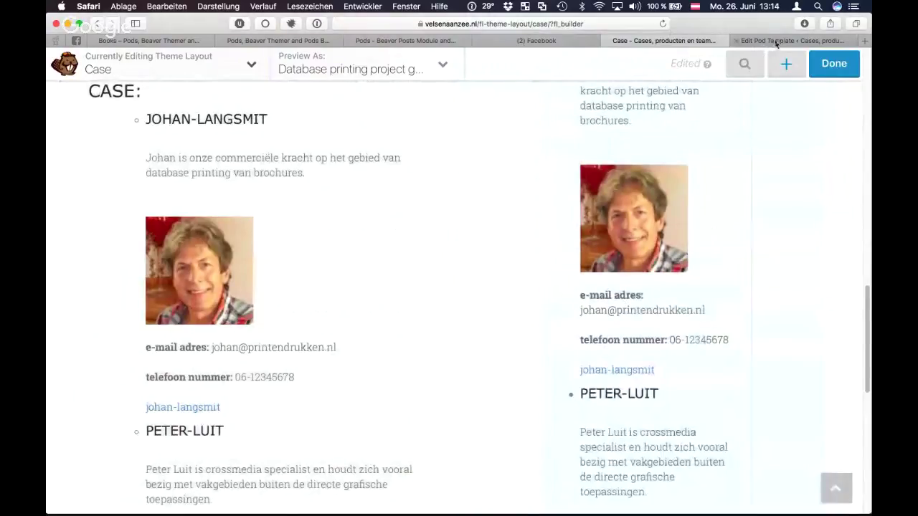
Step: View the Manage Pods overview in the WordPress admin, and return to the team member entries on the Case theme layout
{"action": "left_click", "coordinate": [776, 41]}
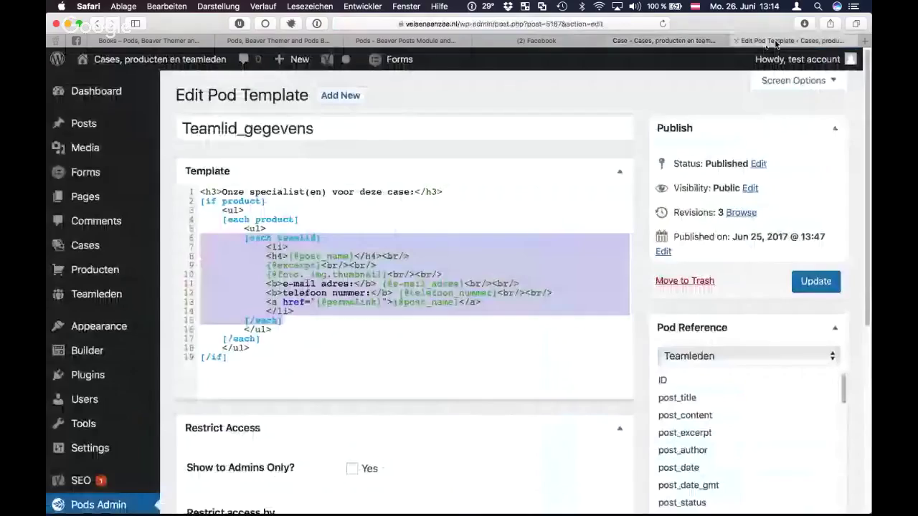
{"action": "scroll", "coordinate": [93, 228], "scroll_direction": "down", "scroll_amount": 3}
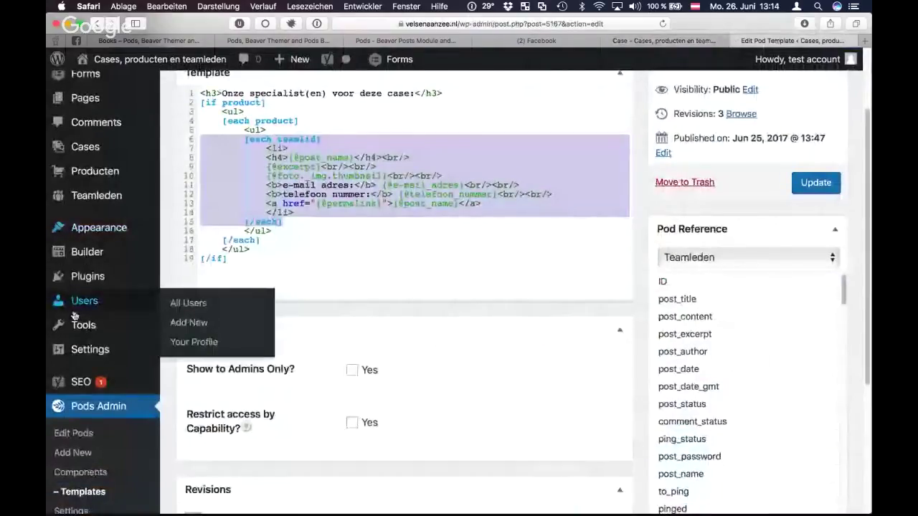
{"action": "scroll", "coordinate": [83, 345], "scroll_direction": "down", "scroll_amount": 5}
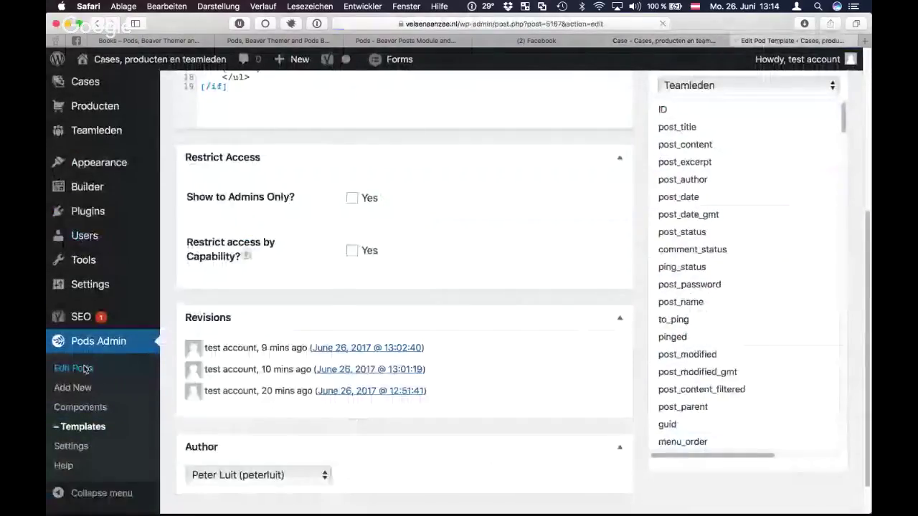
{"action": "left_click", "coordinate": [79, 368]}
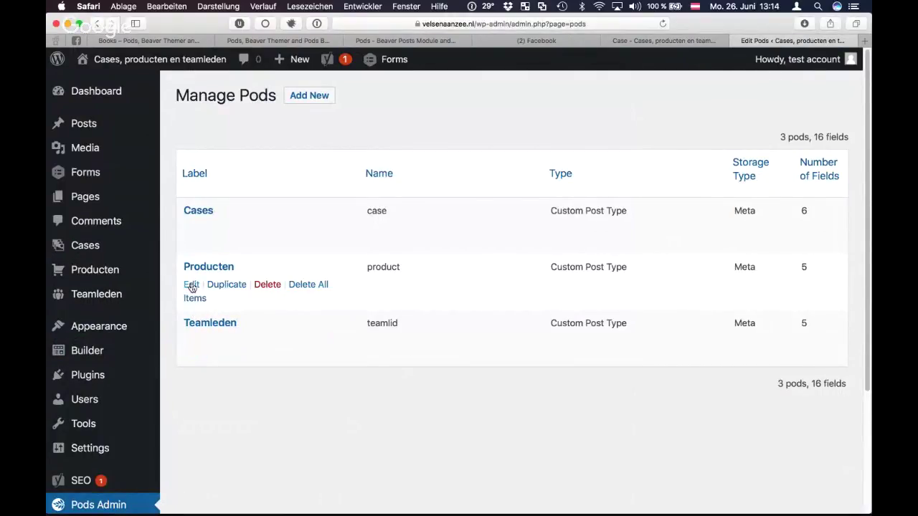
{"action": "left_click", "coordinate": [644, 43]}
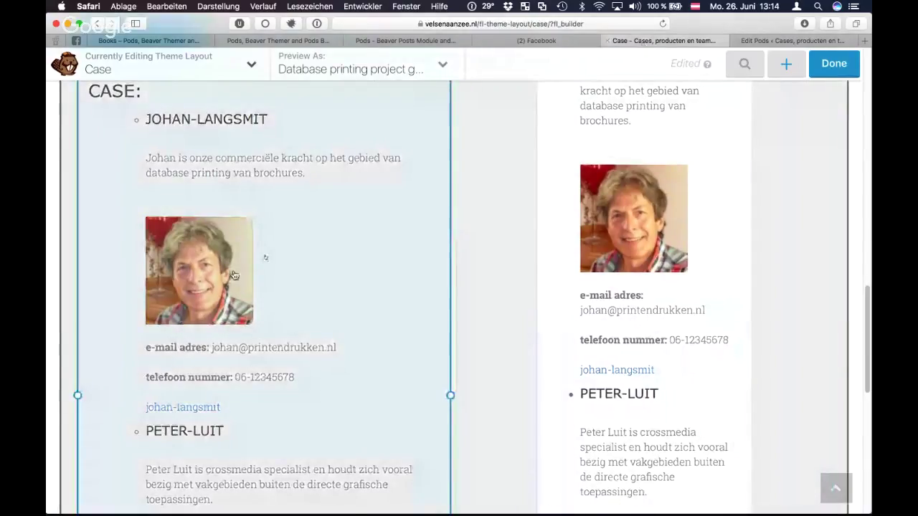
{"action": "scroll", "coordinate": [234, 275], "scroll_direction": "down", "scroll_amount": 3}
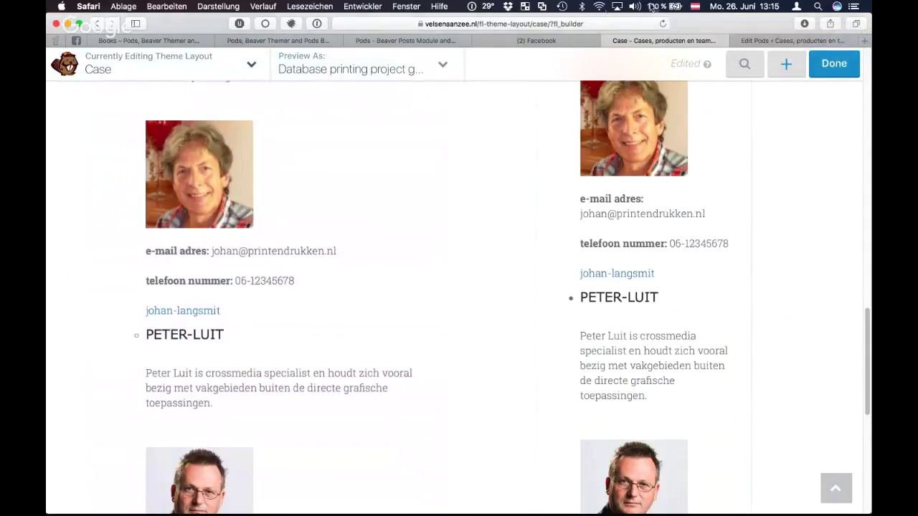
Step: Open the case "Database printing project gepersonaliseerde cadeaugidsen" for editing from the Cases list in the WordPress admin
{"action": "left_click", "coordinate": [792, 41]}
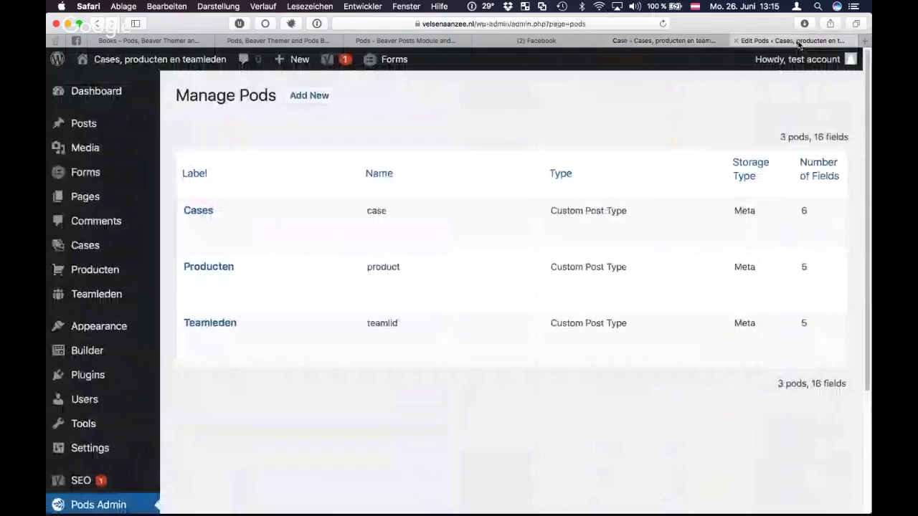
{"action": "mouse_move", "coordinate": [103, 405]}
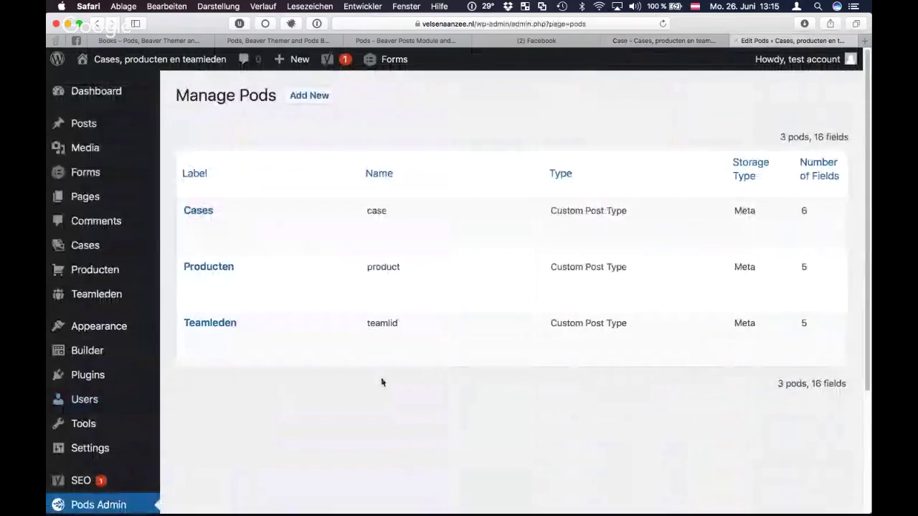
{"action": "mouse_move", "coordinate": [97, 246]}
{"action": "scroll", "coordinate": [97, 246], "scroll_direction": "down", "scroll_amount": 1}
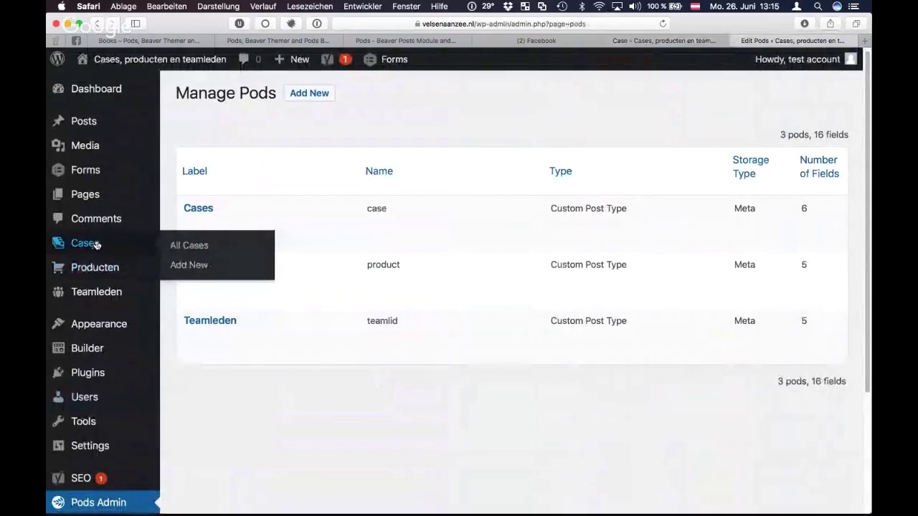
{"action": "mouse_move", "coordinate": [102, 266]}
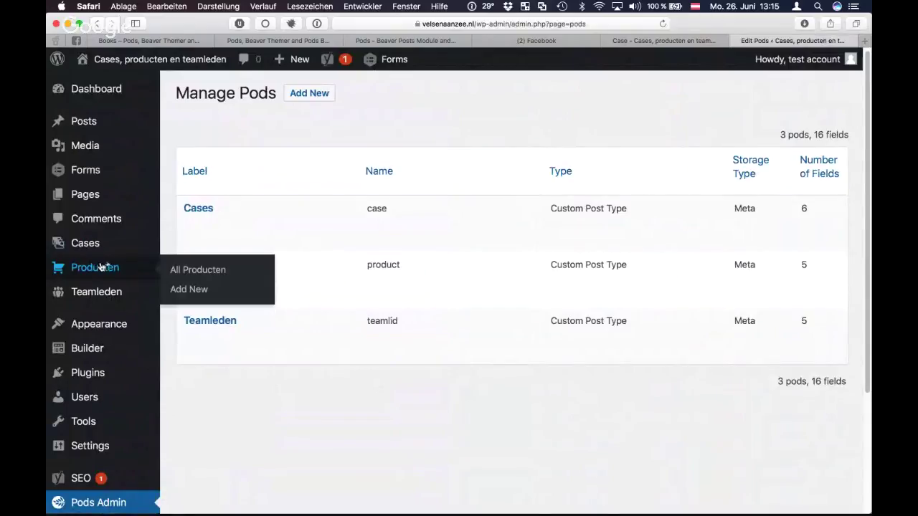
{"action": "mouse_move", "coordinate": [105, 294]}
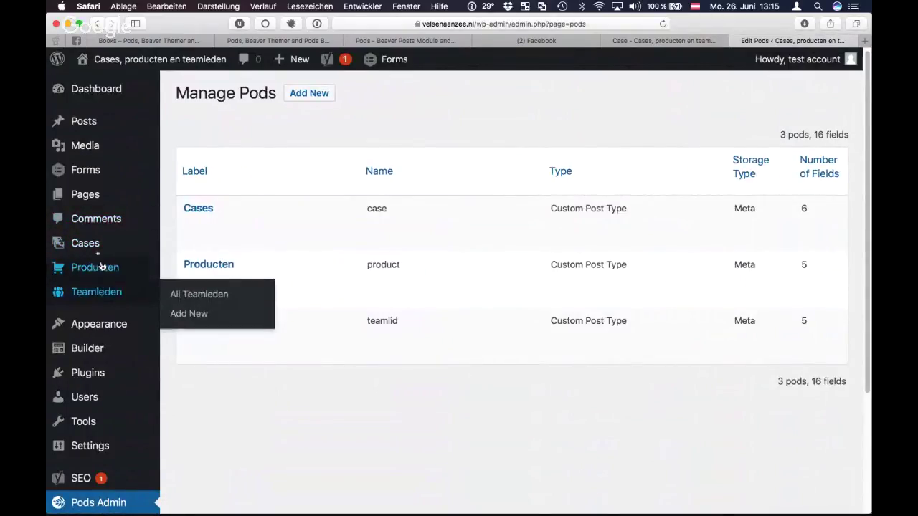
{"action": "left_click", "coordinate": [189, 246]}
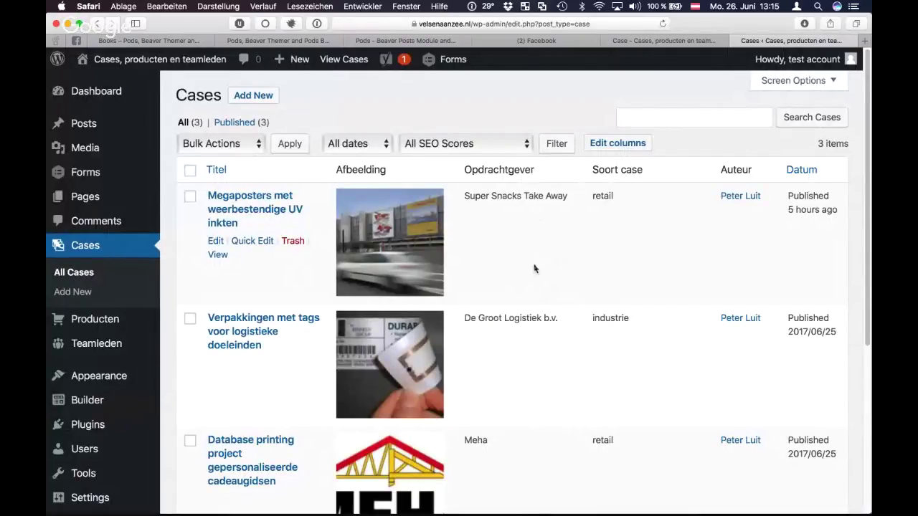
{"action": "scroll", "coordinate": [534, 268], "scroll_direction": "down", "scroll_amount": 1}
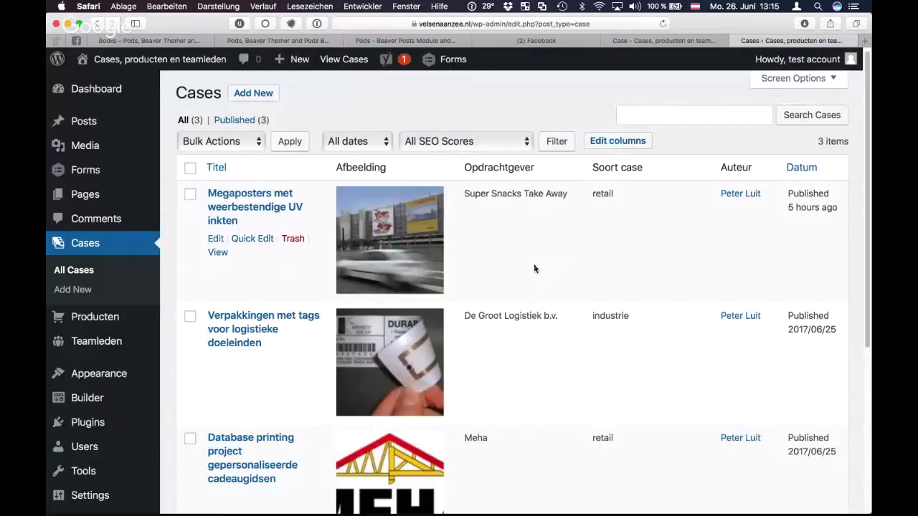
{"action": "scroll", "coordinate": [533, 269], "scroll_direction": "down", "scroll_amount": 5}
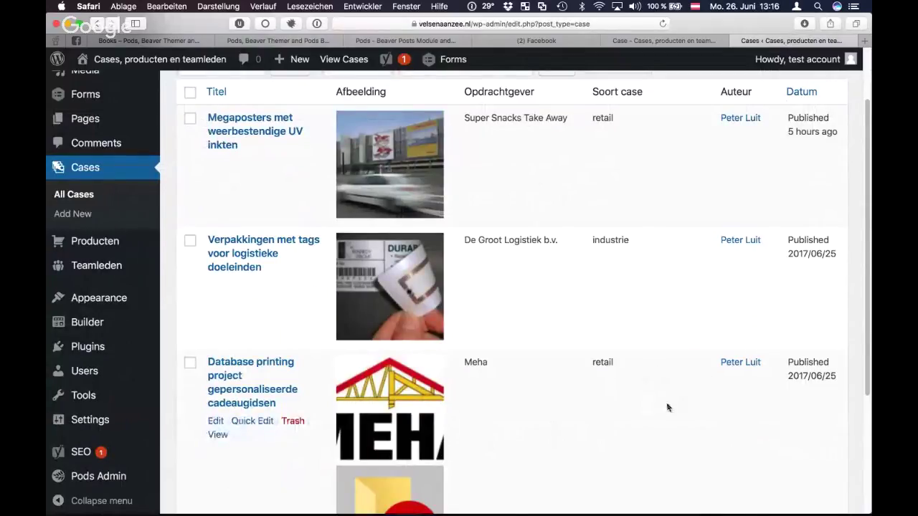
{"action": "left_click", "coordinate": [245, 391]}
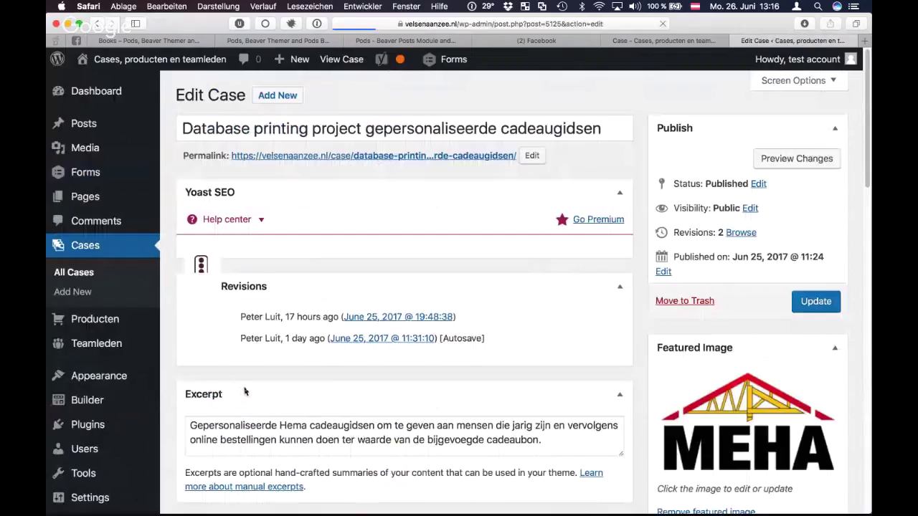
Step: Add Posters to the case's related products in its Product field
{"action": "scroll", "coordinate": [359, 380], "scroll_direction": "down", "scroll_amount": 10}
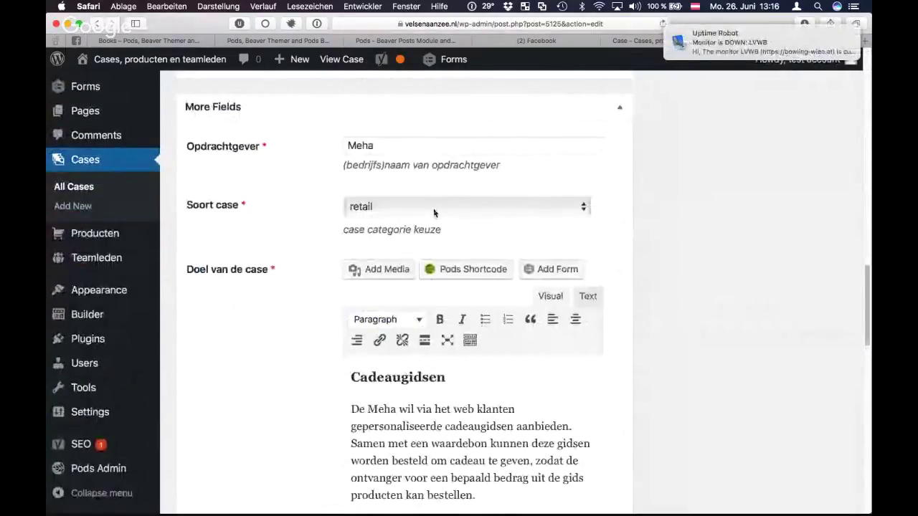
{"action": "scroll", "coordinate": [314, 340], "scroll_direction": "down", "scroll_amount": 3}
{"action": "scroll", "coordinate": [313, 340], "scroll_direction": "down", "scroll_amount": 10}
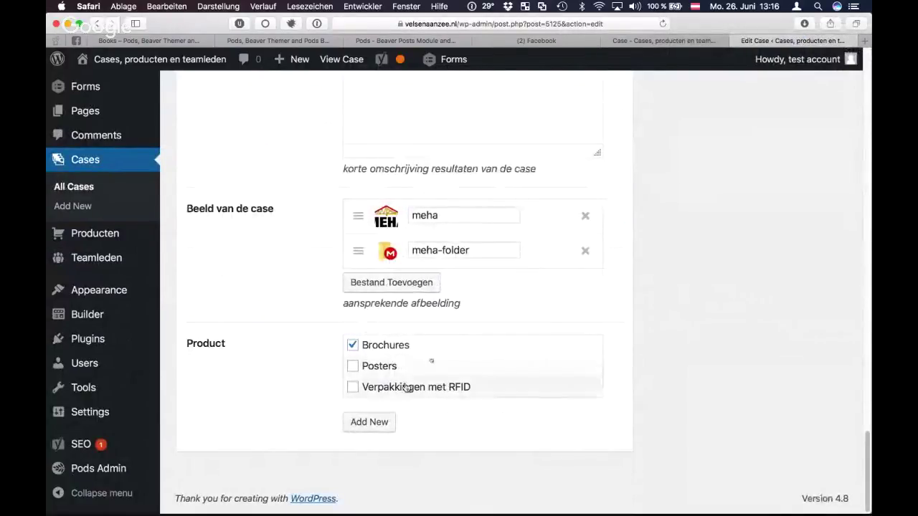
{"action": "left_click", "coordinate": [354, 369]}
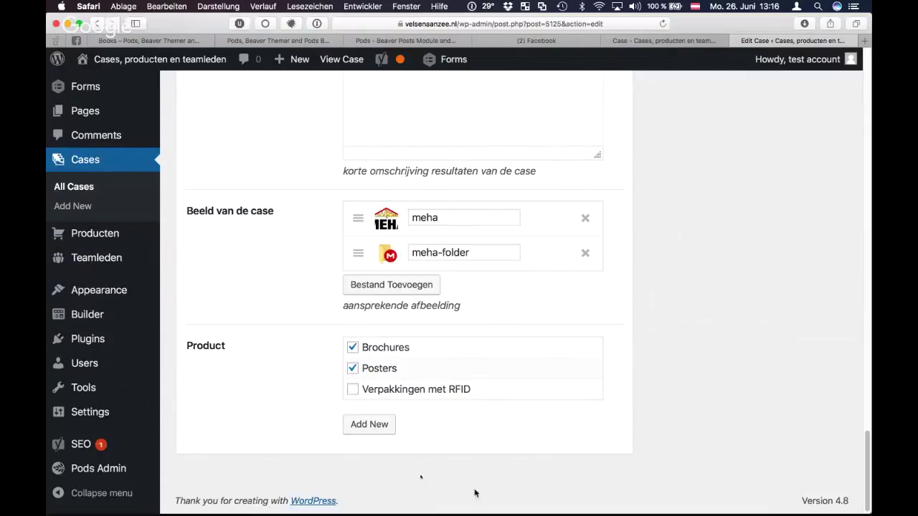
Step: Examine the fields of the new product form opened from the case, and close it without adding a product
{"action": "left_click", "coordinate": [382, 427]}
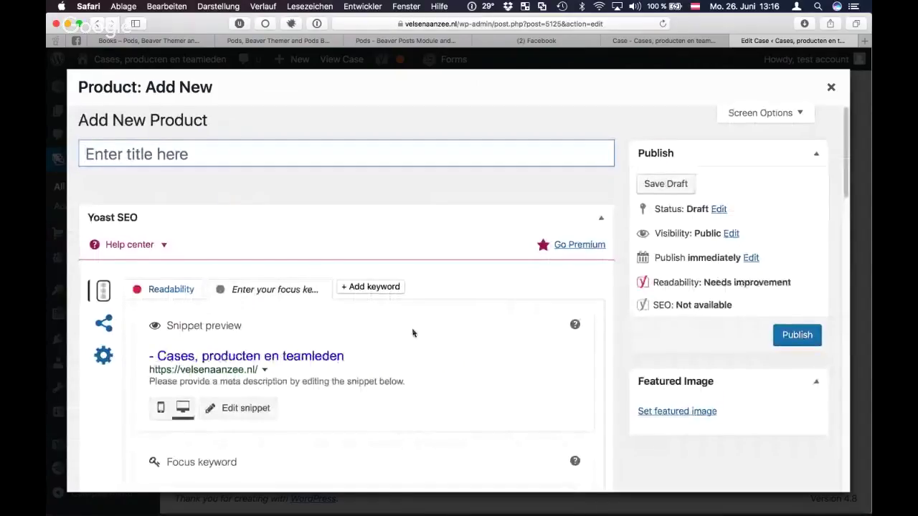
{"action": "scroll", "coordinate": [412, 332], "scroll_direction": "down", "scroll_amount": 5}
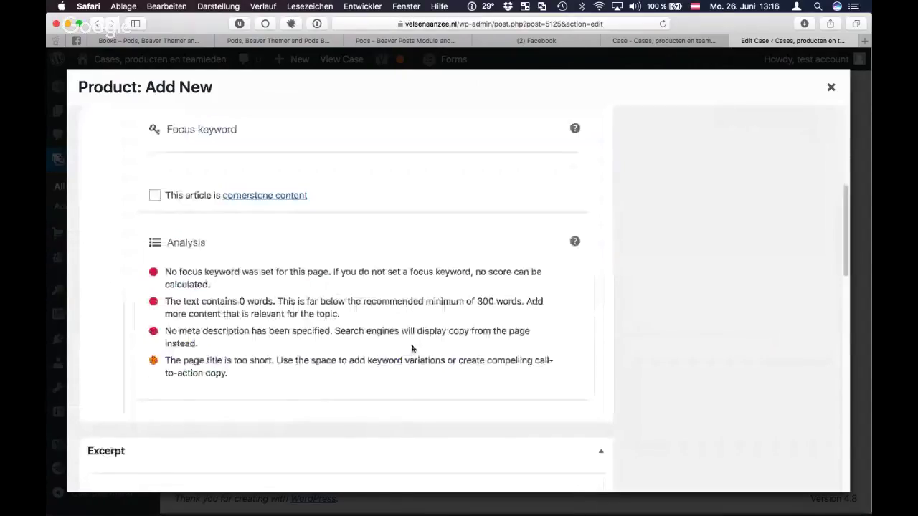
{"action": "scroll", "coordinate": [412, 349], "scroll_direction": "down", "scroll_amount": 10}
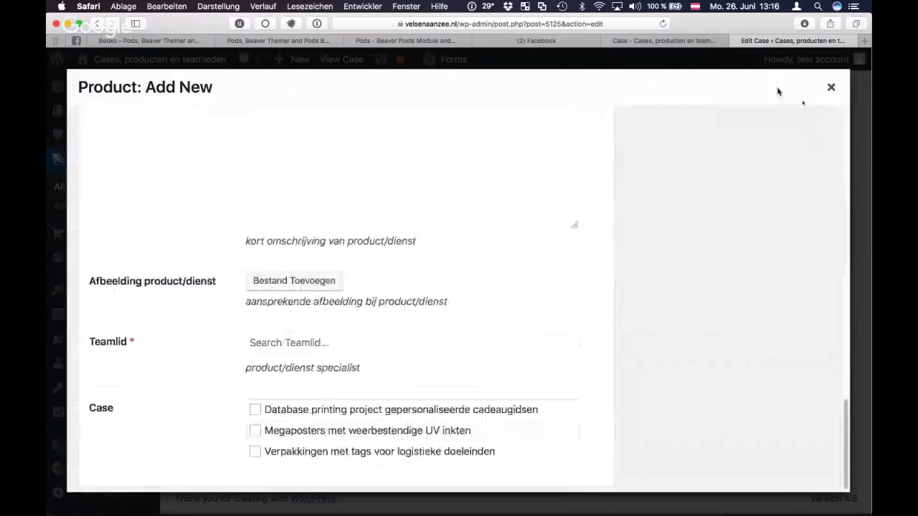
Step: Save the case with its changed product selection
{"action": "scroll", "coordinate": [706, 371], "scroll_direction": "up", "scroll_amount": 2}
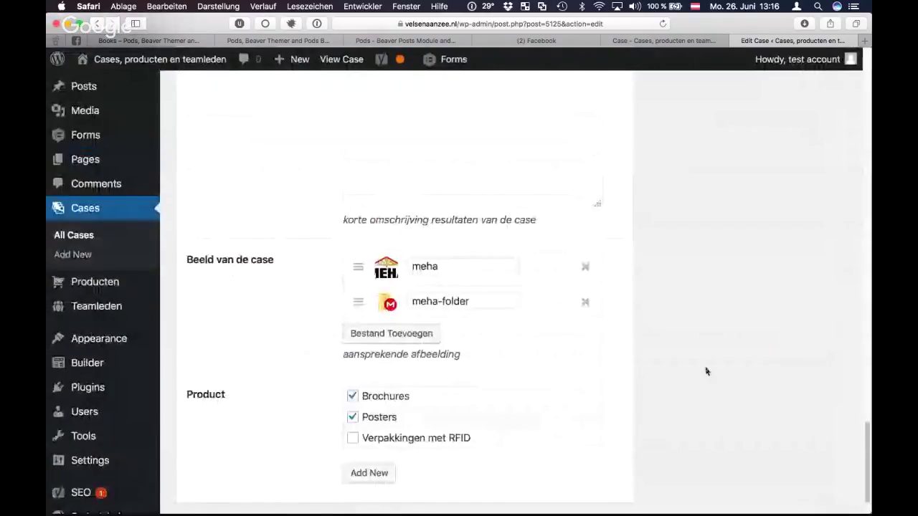
{"action": "scroll", "coordinate": [706, 371], "scroll_direction": "up", "scroll_amount": 5}
{"action": "scroll", "coordinate": [706, 371], "scroll_direction": "up", "scroll_amount": 10}
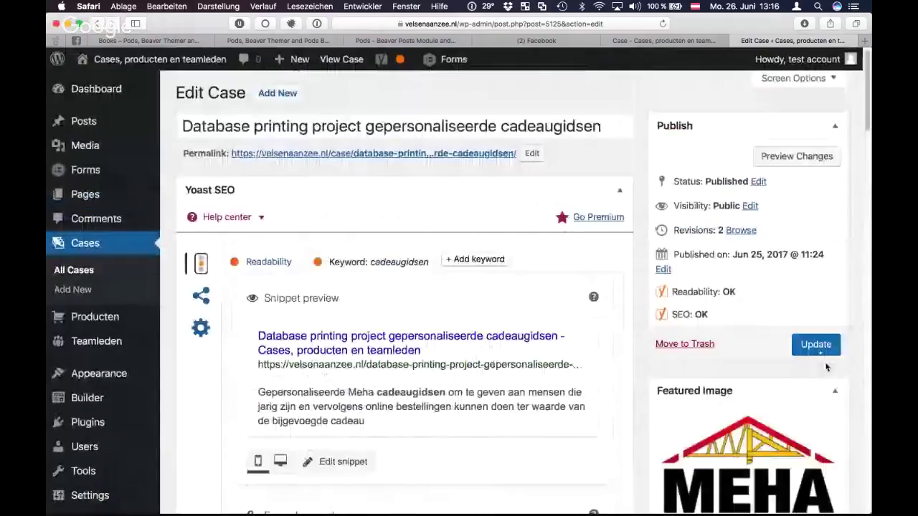
{"action": "left_click", "coordinate": [817, 346]}
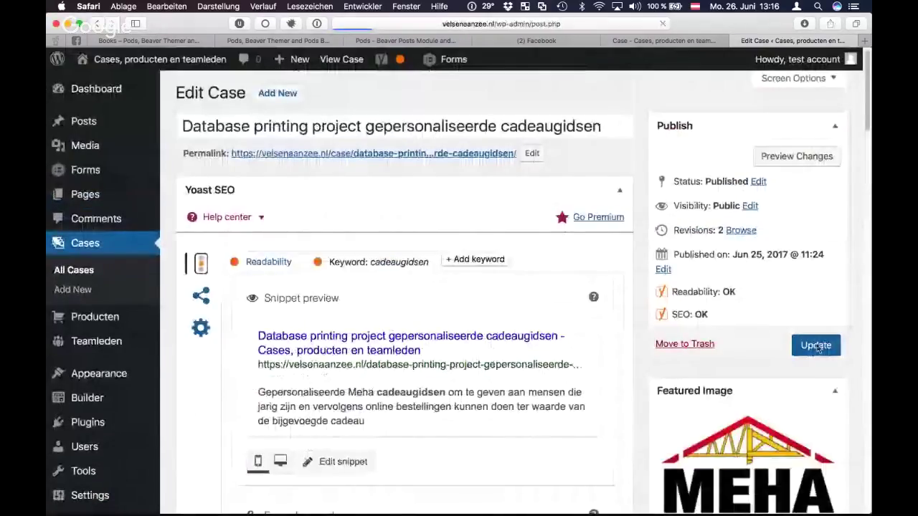
Step: Reload the Case theme layout and compare the team members under the Posters and Brochures products with the case's specialists list
{"action": "left_click", "coordinate": [649, 41]}
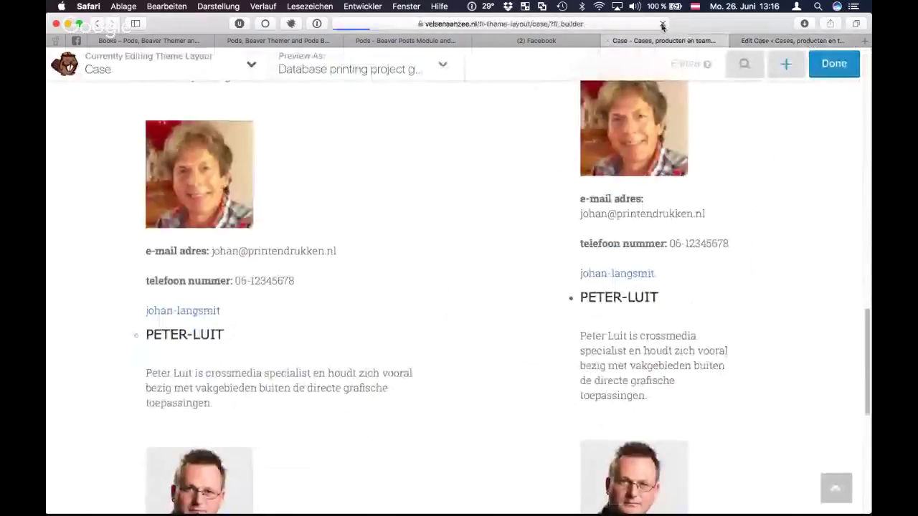
{"action": "left_click", "coordinate": [663, 24]}
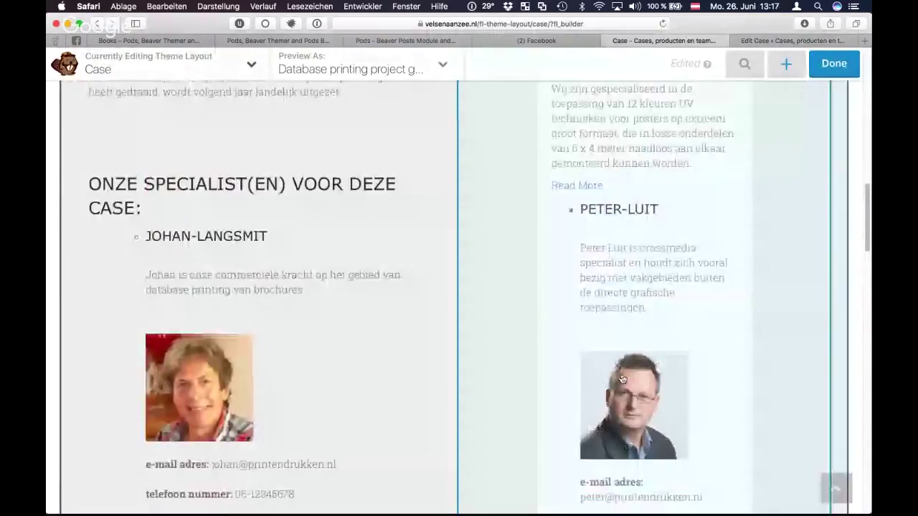
{"action": "scroll", "coordinate": [622, 380], "scroll_direction": "up", "scroll_amount": 4}
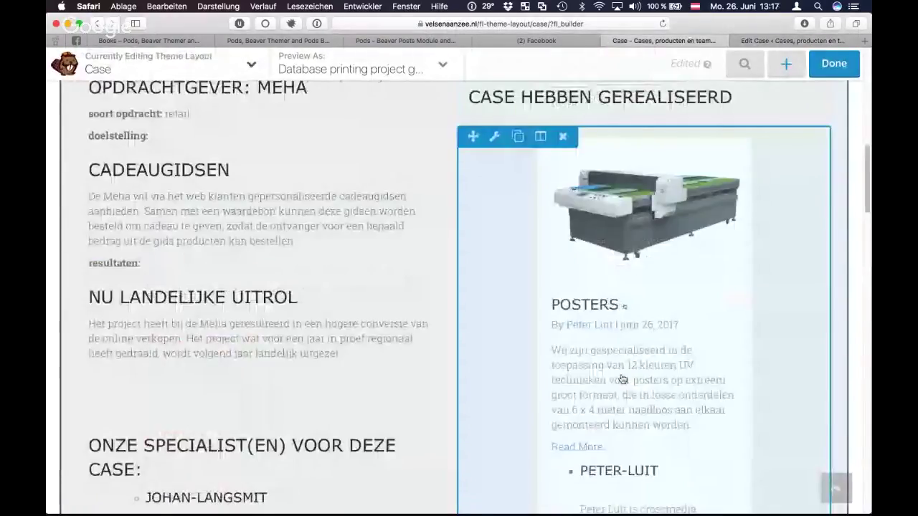
{"action": "scroll", "coordinate": [655, 277], "scroll_direction": "down", "scroll_amount": 4}
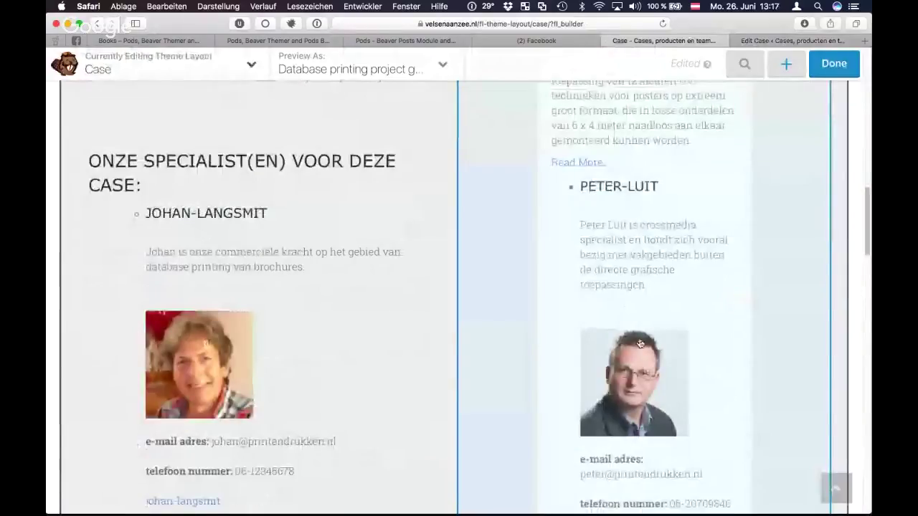
{"action": "scroll", "coordinate": [641, 344], "scroll_direction": "down", "scroll_amount": 3}
{"action": "scroll", "coordinate": [640, 344], "scroll_direction": "down", "scroll_amount": 3}
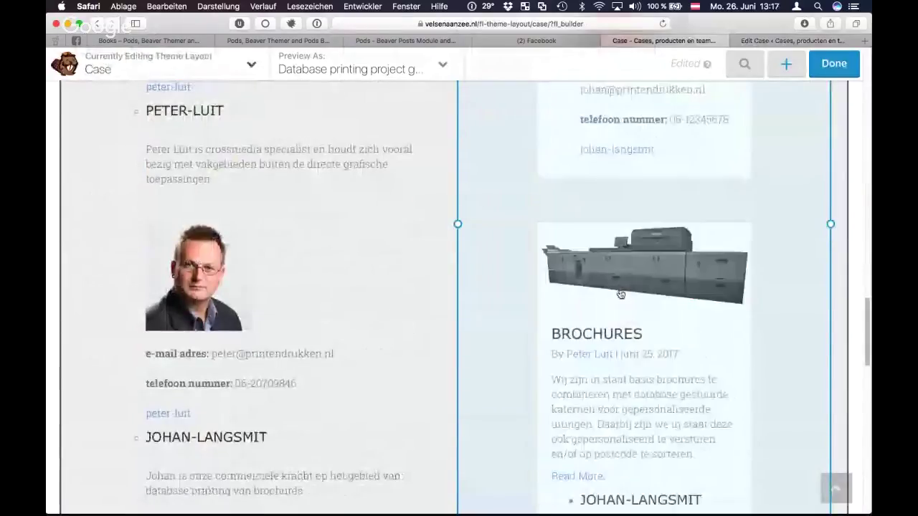
{"action": "scroll", "coordinate": [624, 308], "scroll_direction": "down", "scroll_amount": 1}
{"action": "scroll", "coordinate": [626, 324], "scroll_direction": "down", "scroll_amount": 5}
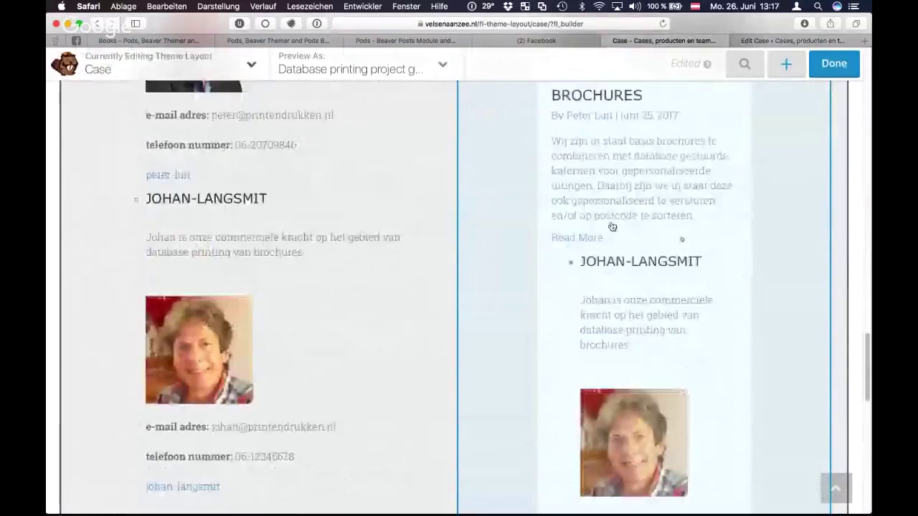
{"action": "scroll", "coordinate": [612, 227], "scroll_direction": "down", "scroll_amount": 4}
{"action": "scroll", "coordinate": [655, 319], "scroll_direction": "down", "scroll_amount": 5}
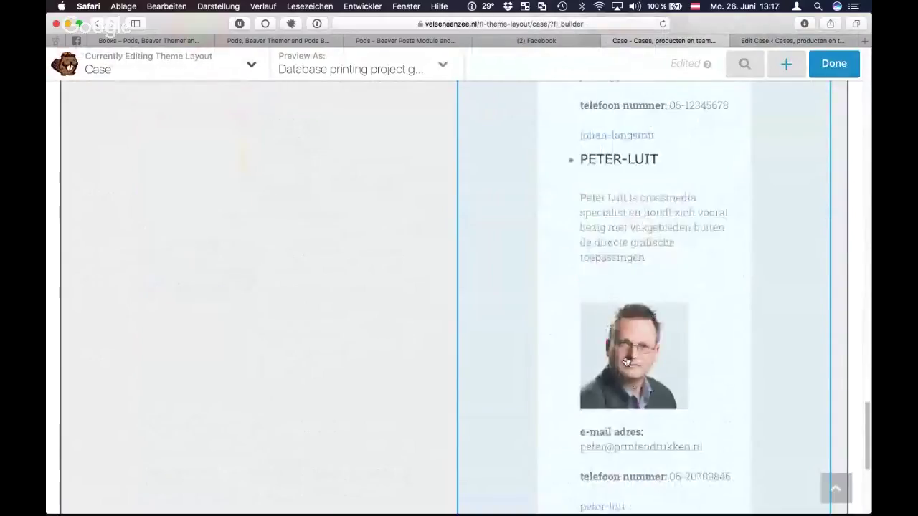
{"action": "scroll", "coordinate": [638, 357], "scroll_direction": "up", "scroll_amount": 1}
{"action": "scroll", "coordinate": [638, 357], "scroll_direction": "up", "scroll_amount": 6}
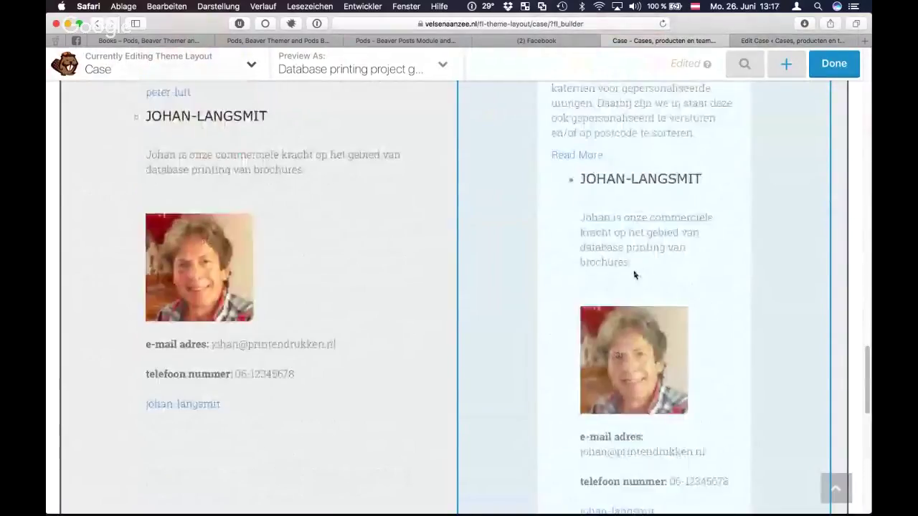
{"action": "scroll", "coordinate": [635, 252], "scroll_direction": "down", "scroll_amount": 3}
{"action": "scroll", "coordinate": [638, 322], "scroll_direction": "up", "scroll_amount": 15}
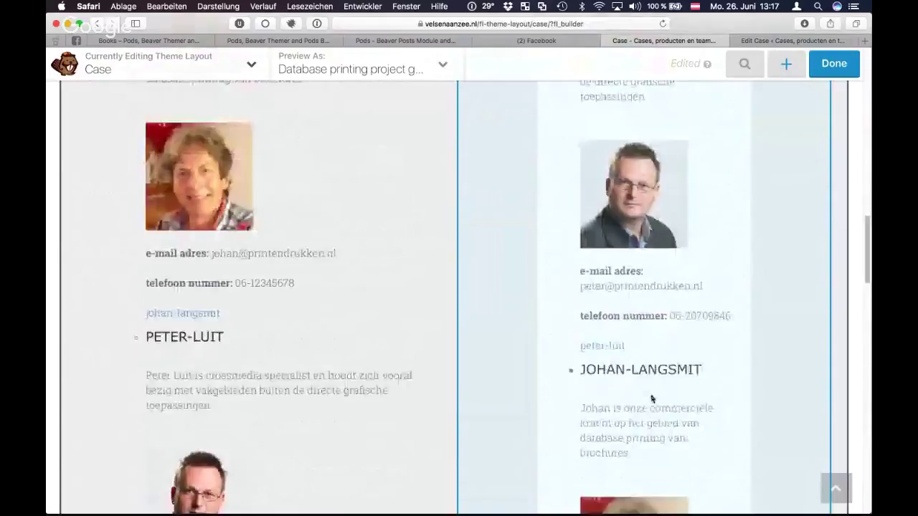
{"action": "scroll", "coordinate": [652, 399], "scroll_direction": "down", "scroll_amount": 12}
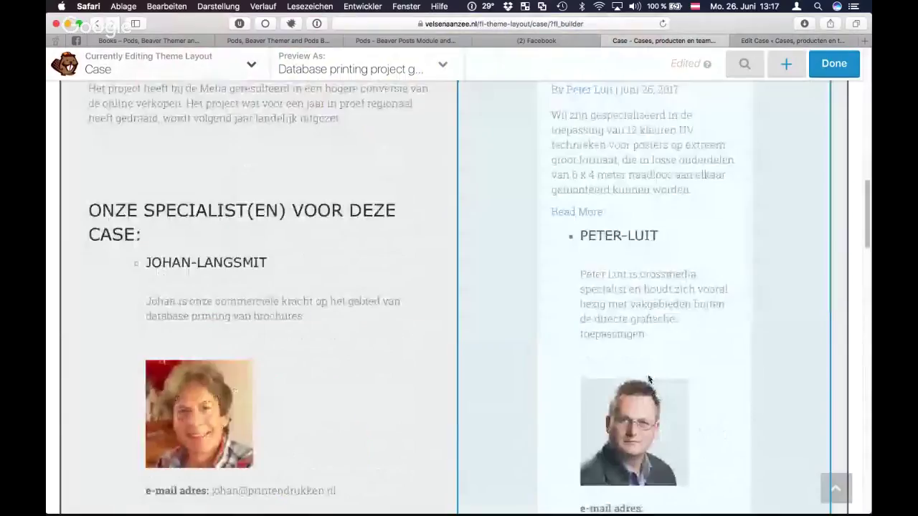
{"action": "scroll", "coordinate": [616, 267], "scroll_direction": "down", "scroll_amount": 2}
{"action": "scroll", "coordinate": [632, 308], "scroll_direction": "down", "scroll_amount": 3}
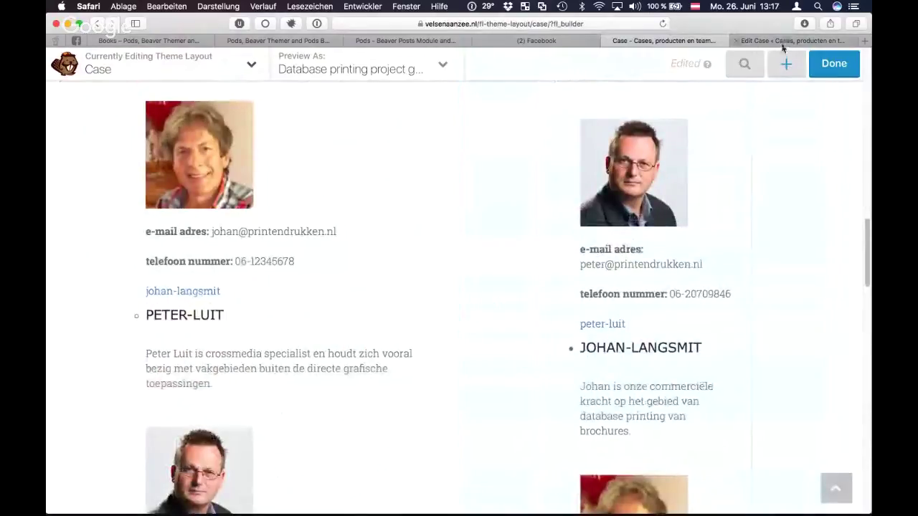
Step: View the updated case in the WordPress admin, and return to the client details and products section of the Case layout
{"action": "left_click", "coordinate": [783, 41]}
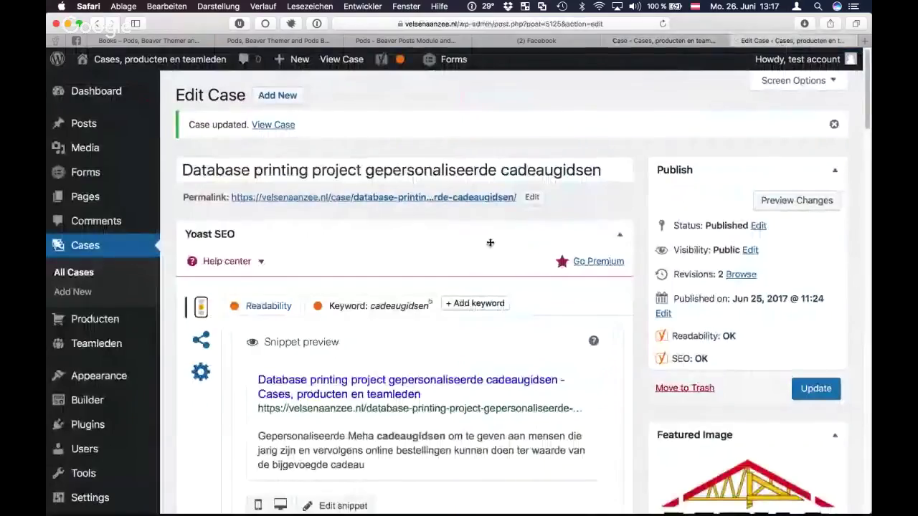
{"action": "left_click", "coordinate": [675, 40]}
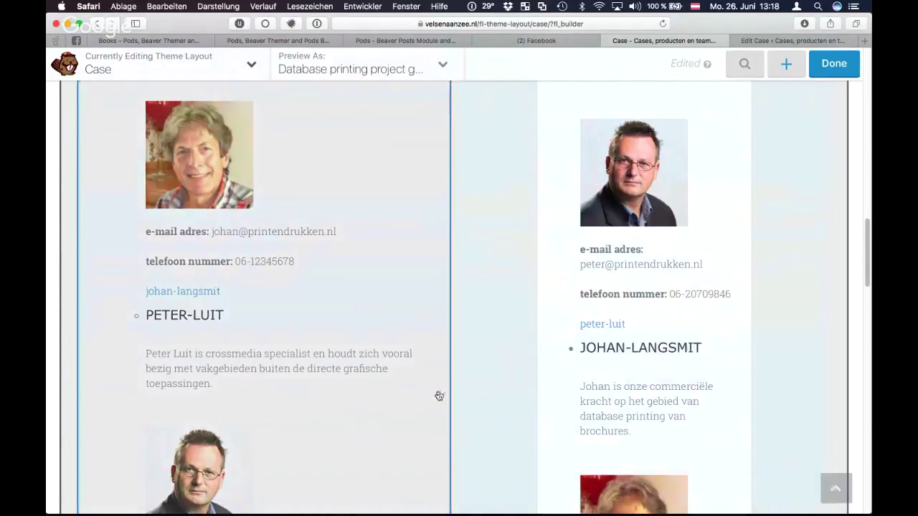
{"action": "scroll", "coordinate": [439, 396], "scroll_direction": "up", "scroll_amount": 5}
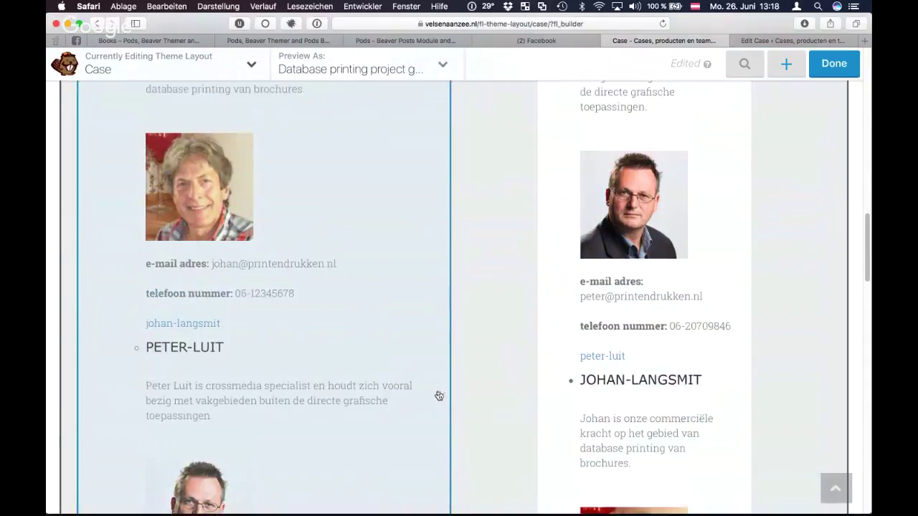
{"action": "scroll", "coordinate": [439, 395], "scroll_direction": "up", "scroll_amount": 5}
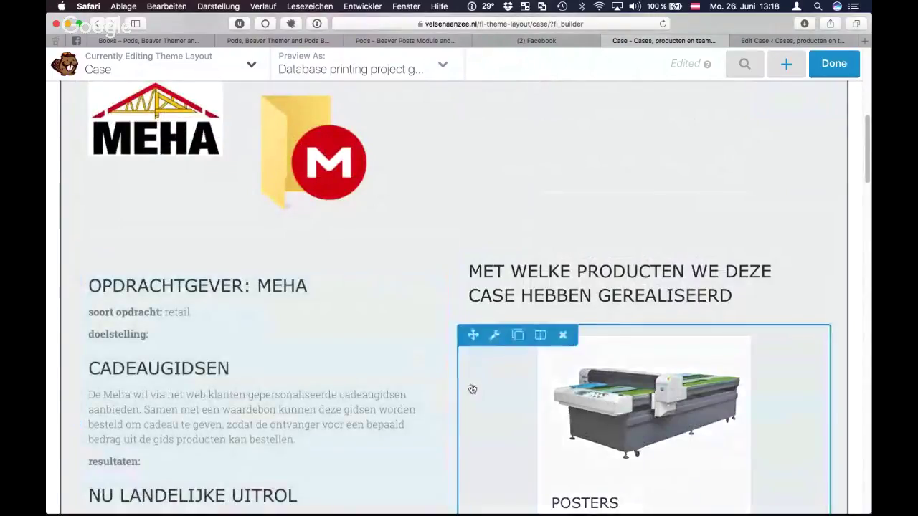
{"action": "scroll", "coordinate": [351, 397], "scroll_direction": "down", "scroll_amount": 1}
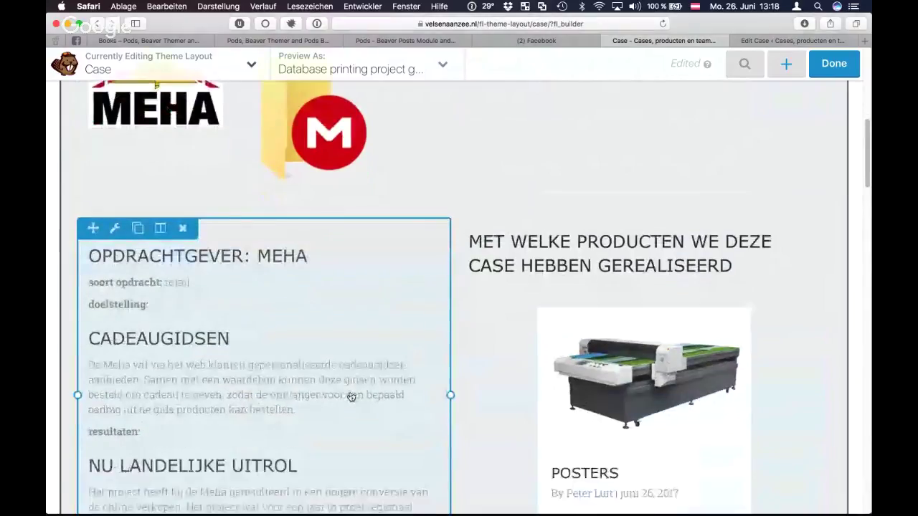